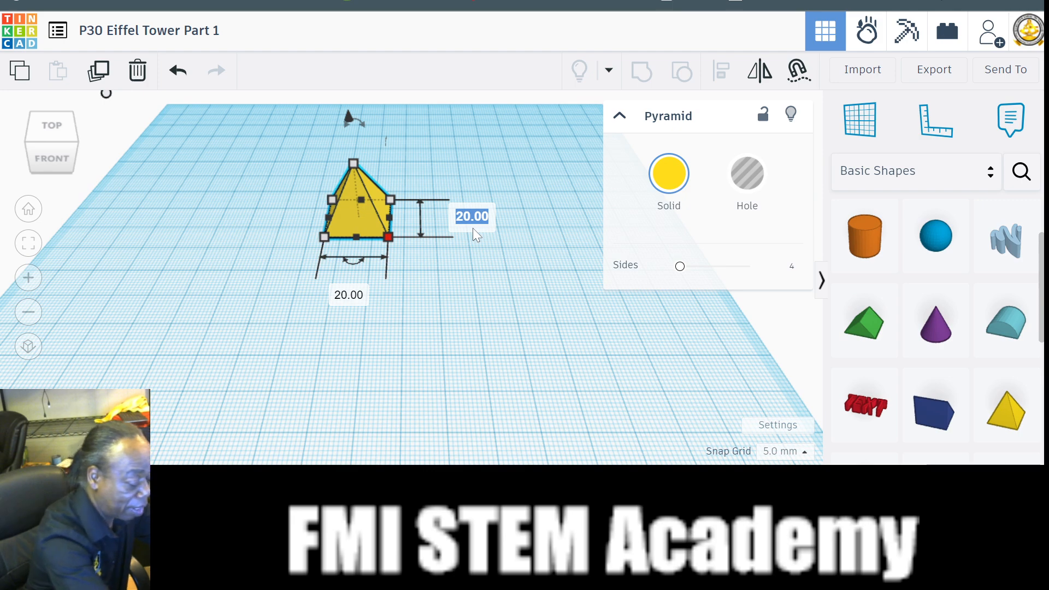
Set the pyramid's base to 65 mm long by 65 mm wide
type("65")
key("Return")
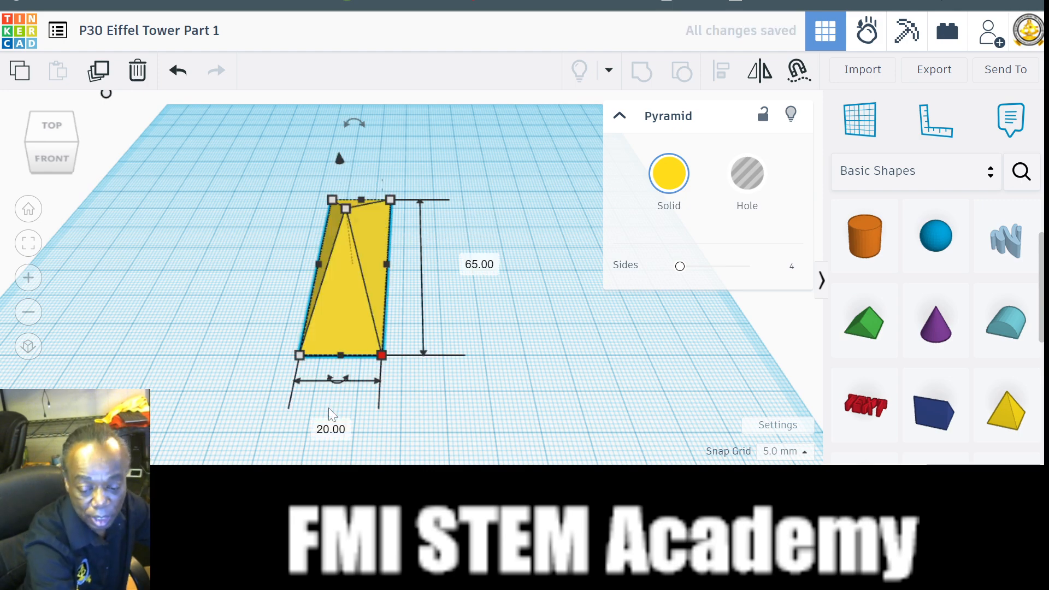
left_click(331, 428)
type("65")
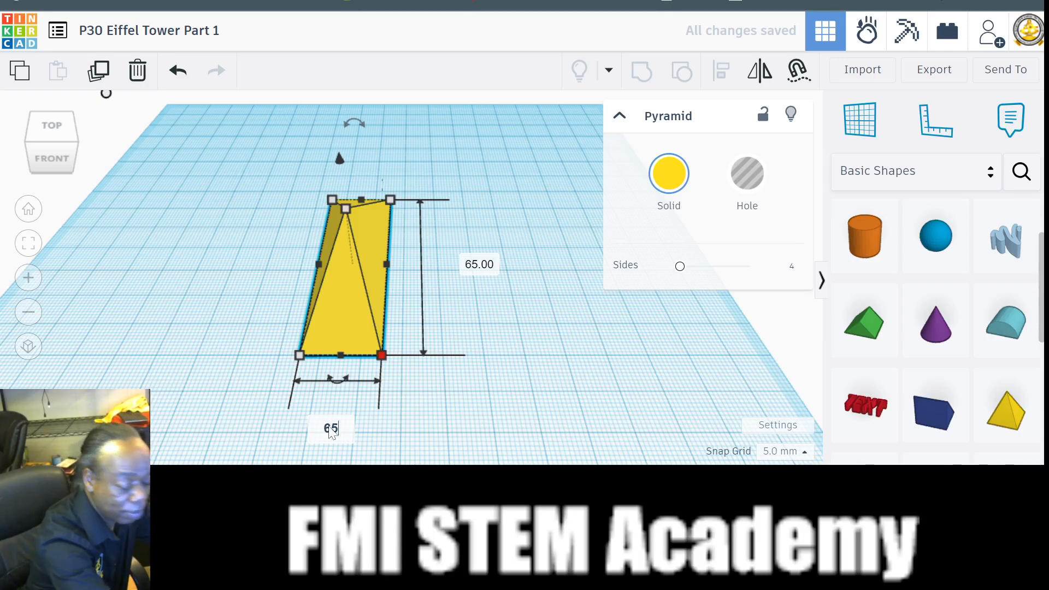
key("Return")
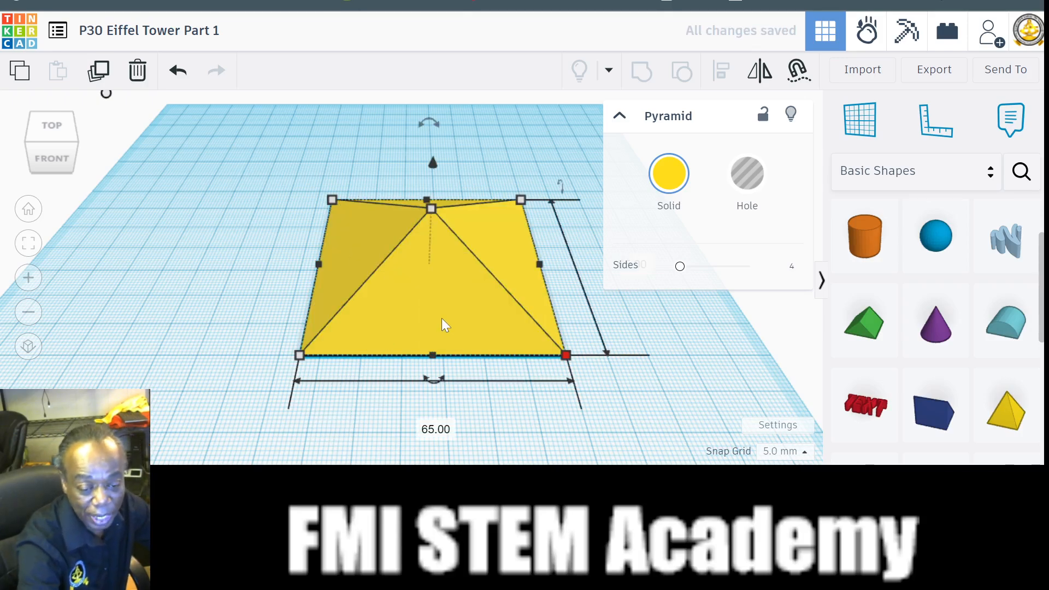
Set the pyramid's height to 130 mm
scroll(440, 322, "down", 5)
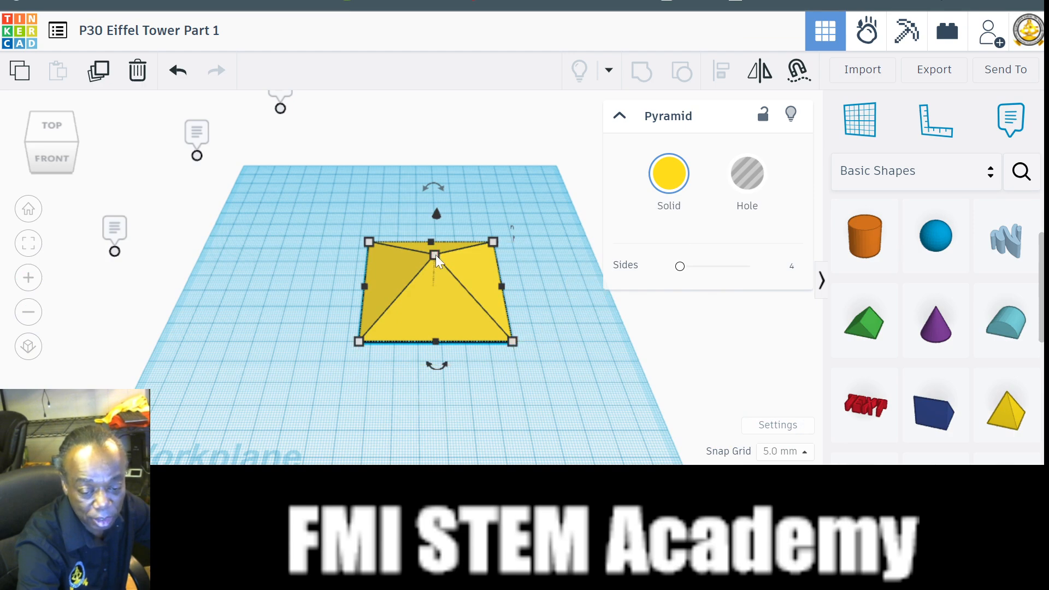
left_click(435, 255)
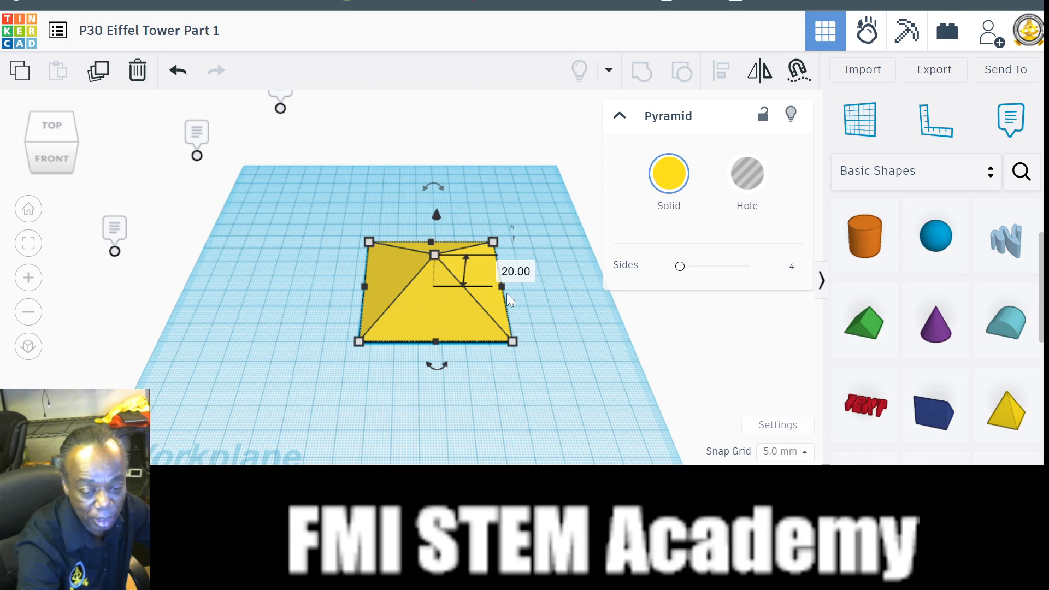
left_click(520, 273)
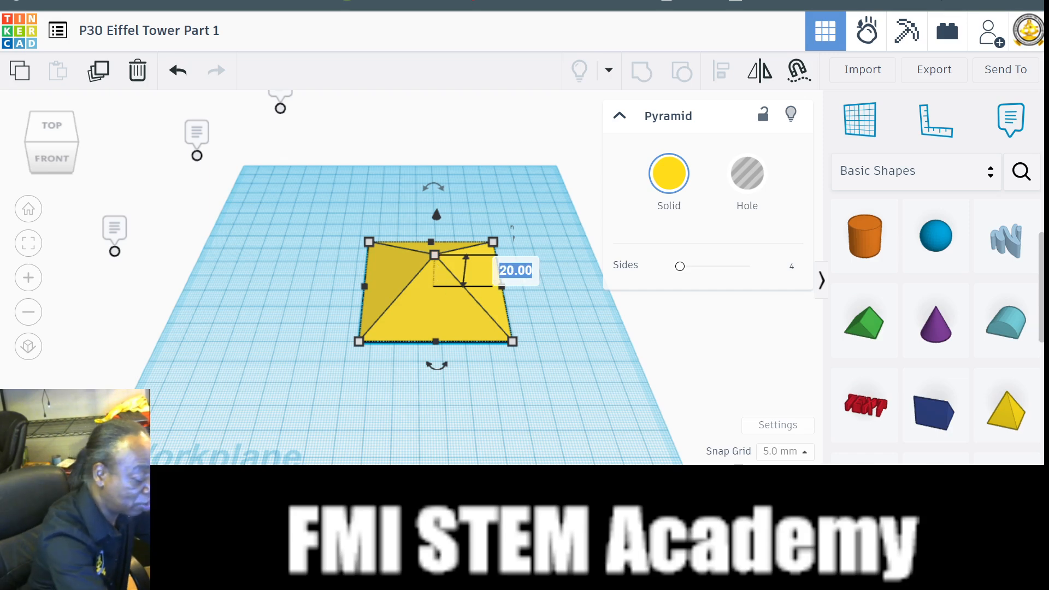
type("130")
key("Return")
scroll(516, 273, "down", 2)
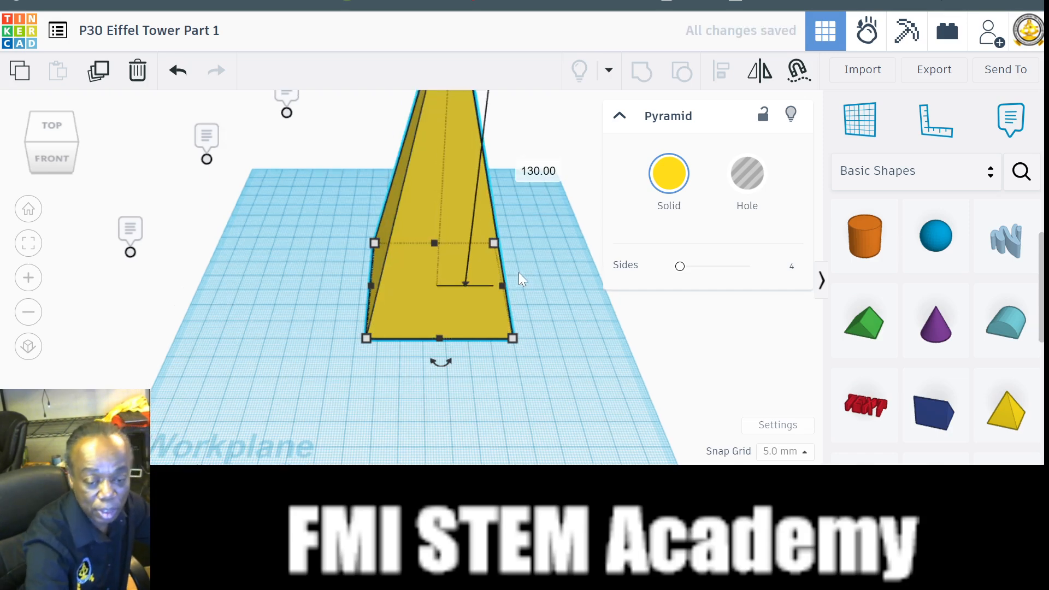
Move the pyramid about 65 mm to the left and 30 mm toward the back of the workplane, then deselect it
scroll(510, 278, "down", 2)
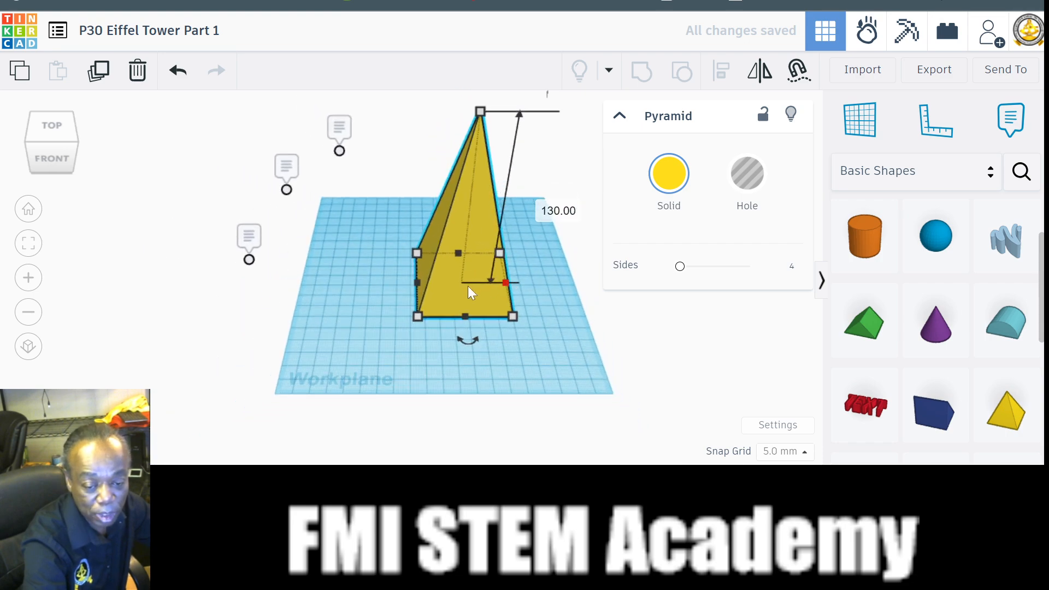
left_click_drag(446, 285, 349, 255)
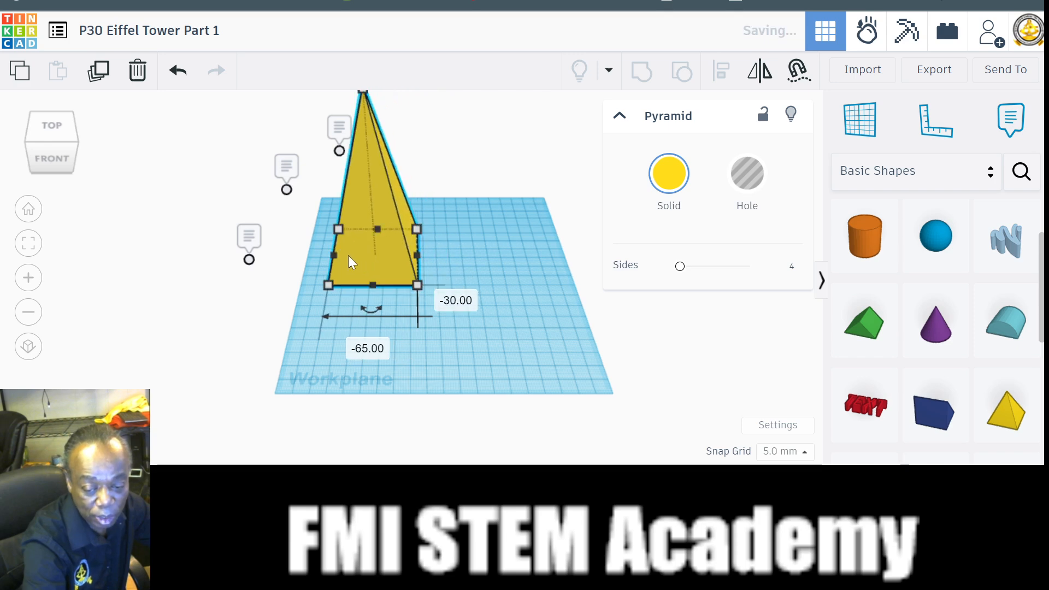
left_click(555, 292)
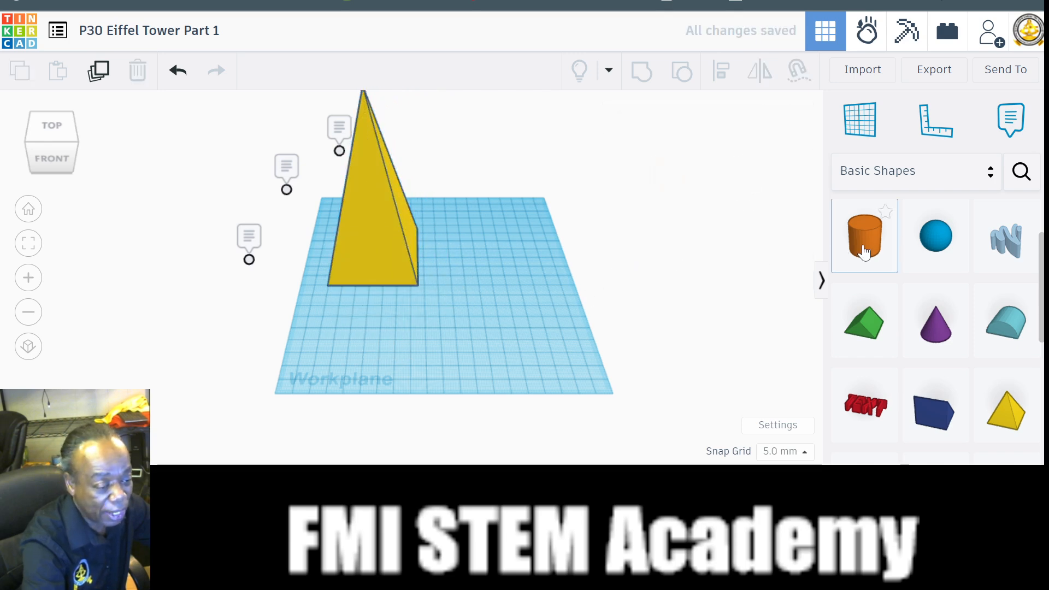
Place a cylinder on the empty area of the workplane to the right of the pyramid
left_click_drag(864, 253, 502, 264)
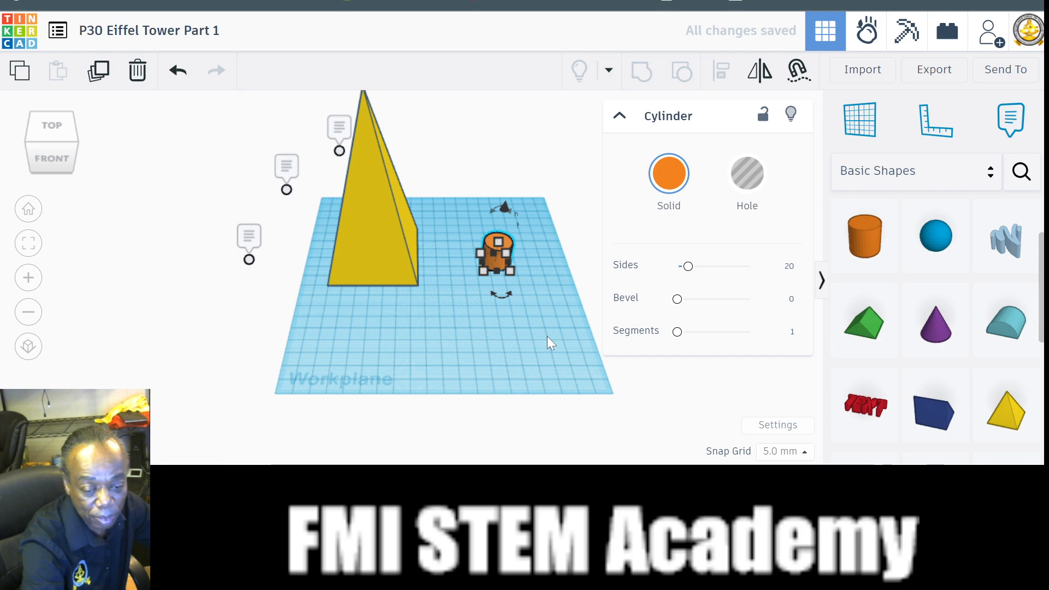
scroll(547, 336, "up", 3)
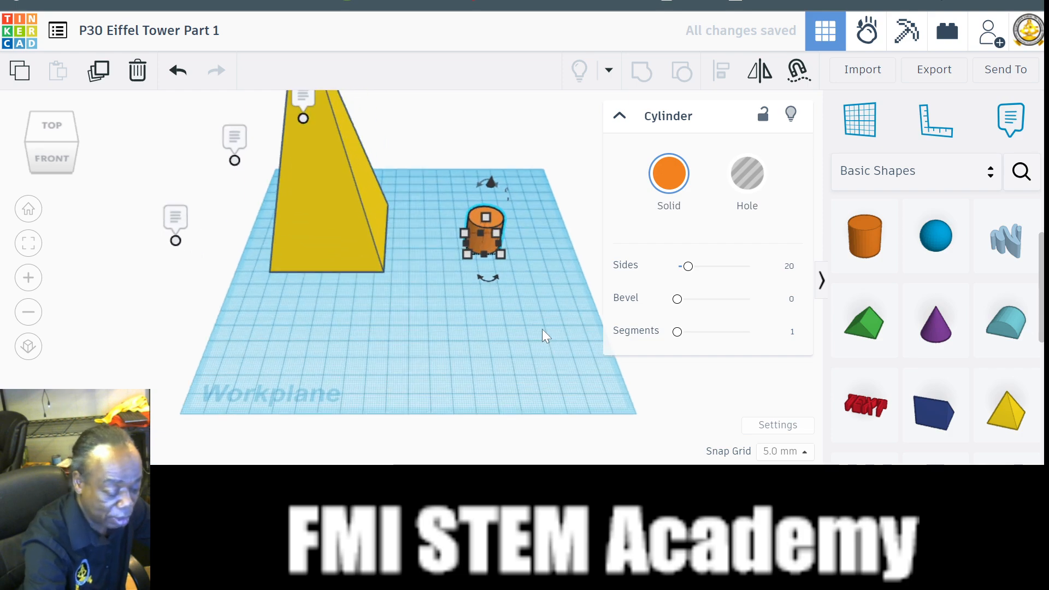
key("f")
scroll(538, 329, "down", 3)
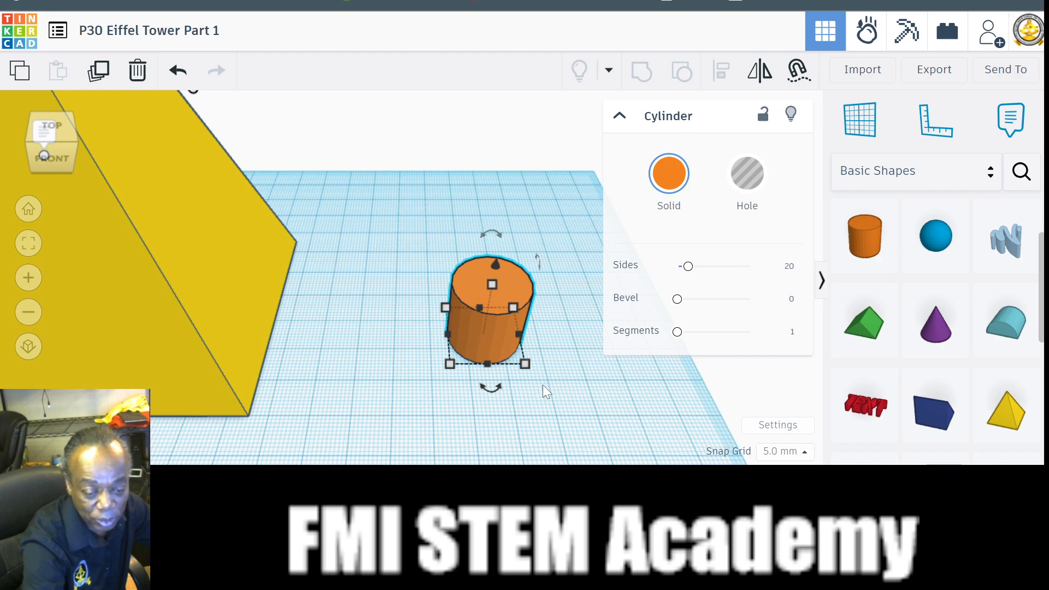
Rotate the cylinder 90° so it lies on its side with a round face toward the front
mouse_move(542, 266)
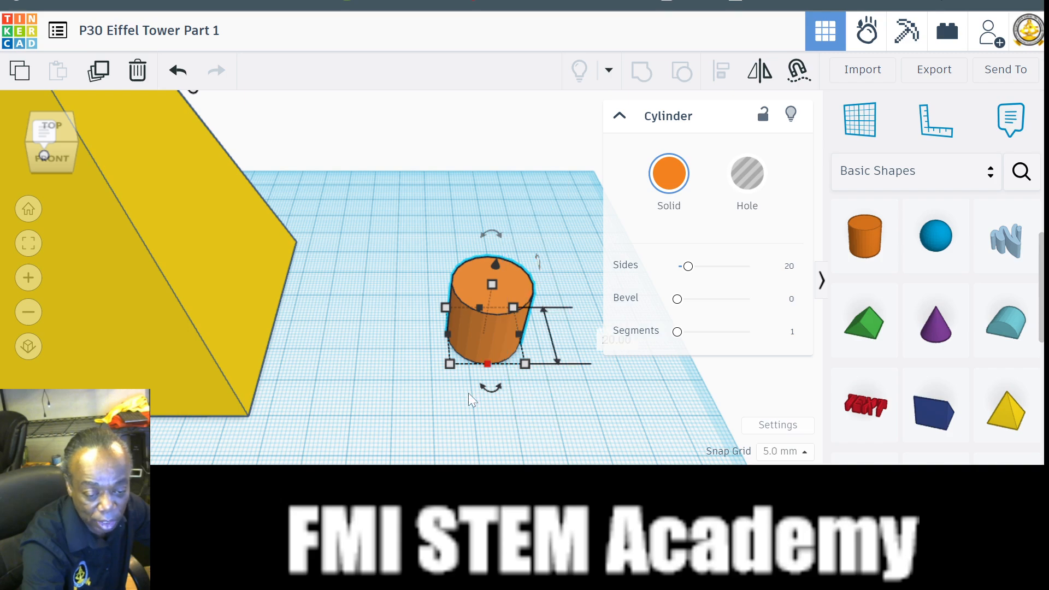
right_click_drag(467, 392, 497, 319)
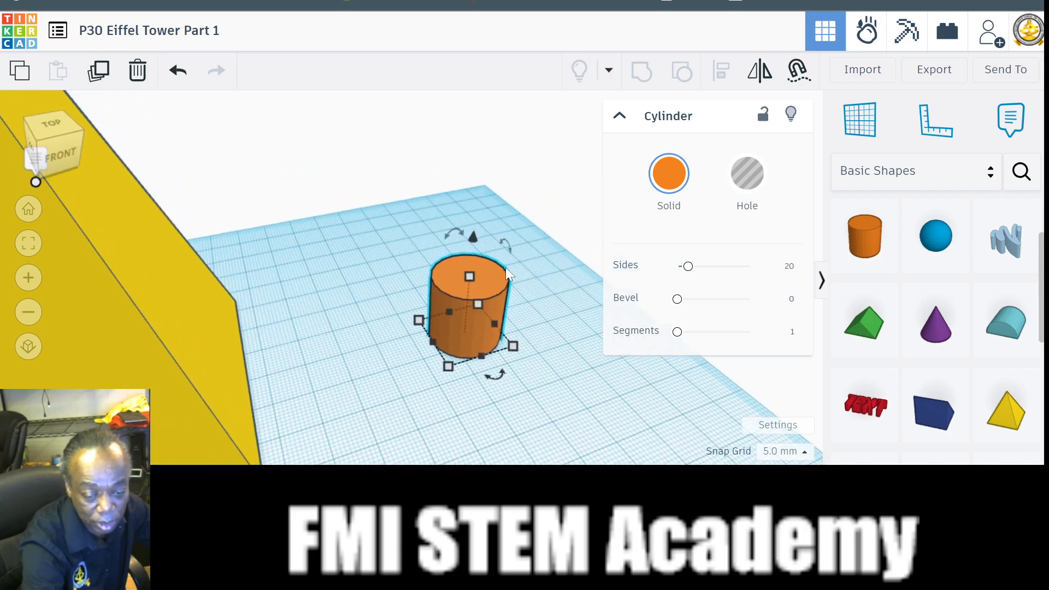
left_click_drag(507, 241, 534, 332)
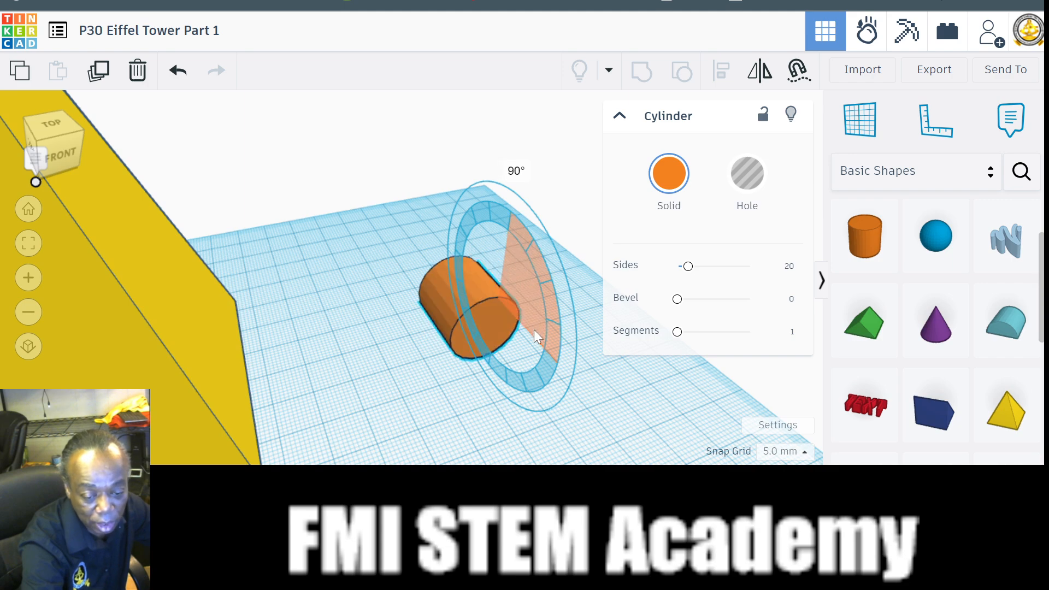
left_click(524, 385)
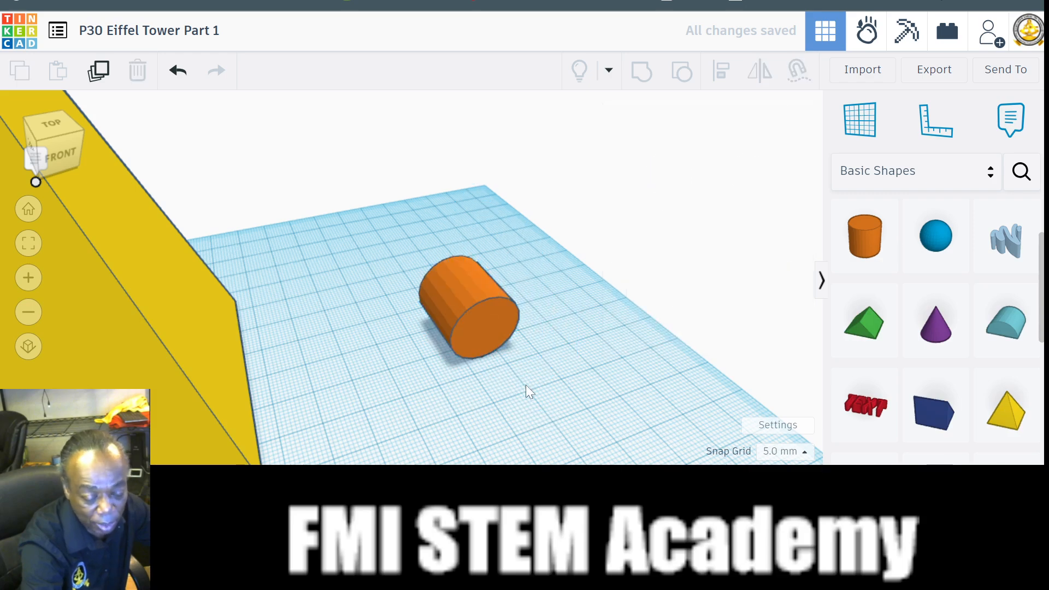
Set the lying cylinder's front-to-back length to 70 mm
scroll(499, 375, "down", 2)
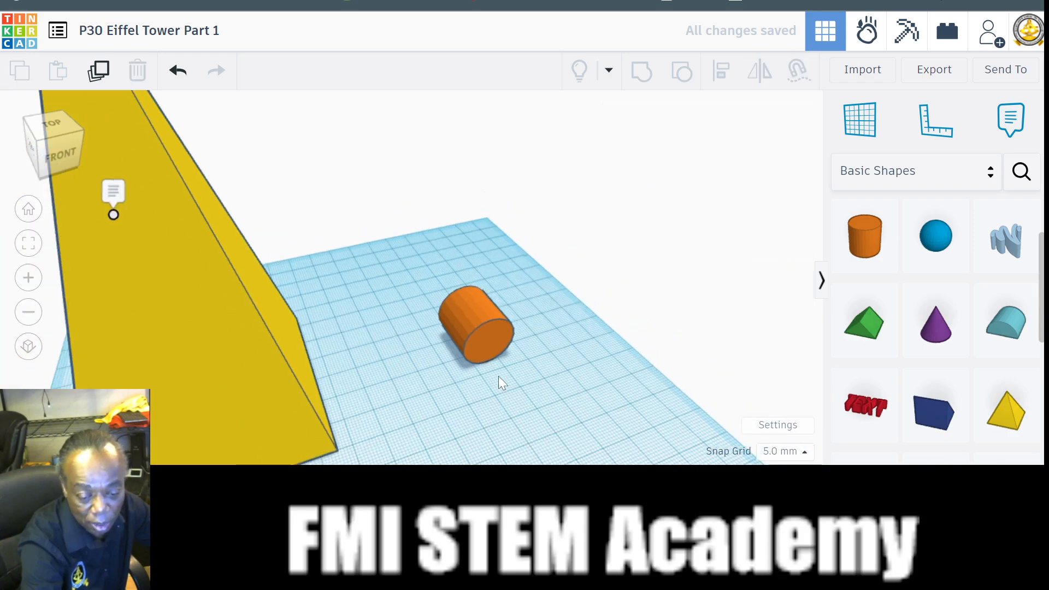
left_click(486, 333)
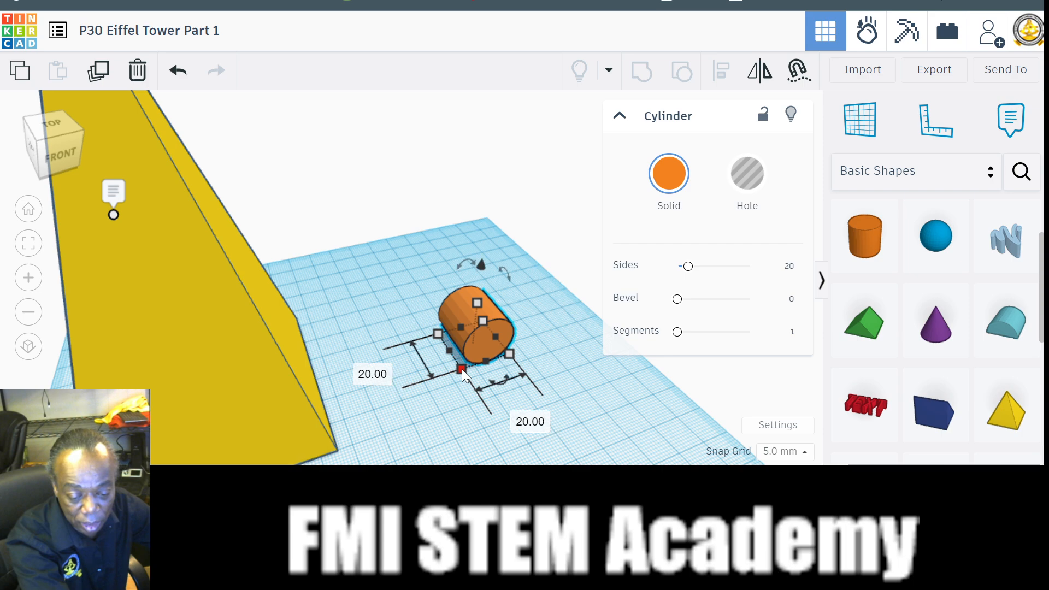
left_click(361, 378)
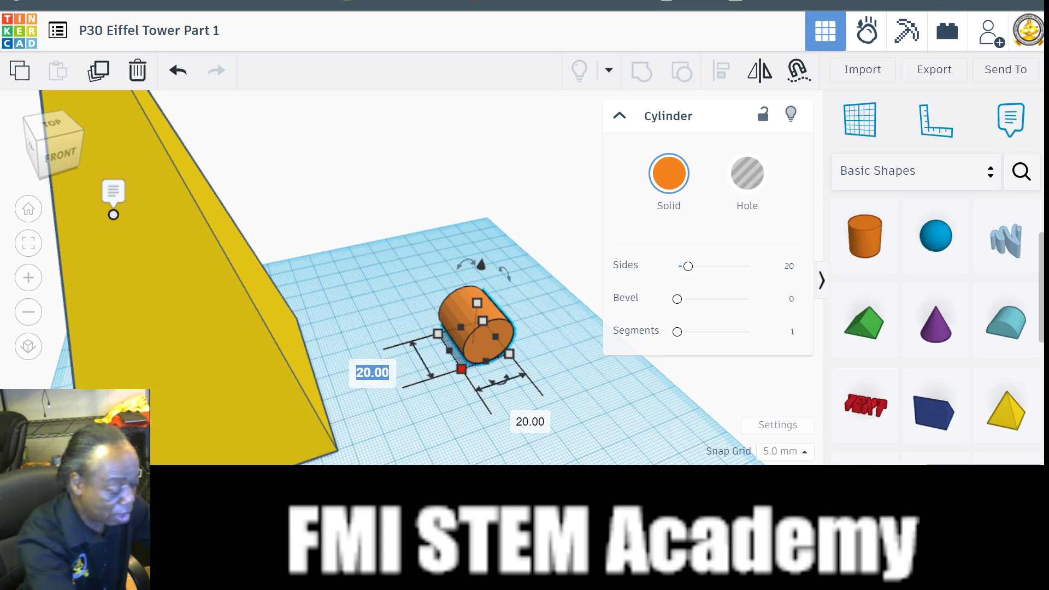
type("70")
key("Return")
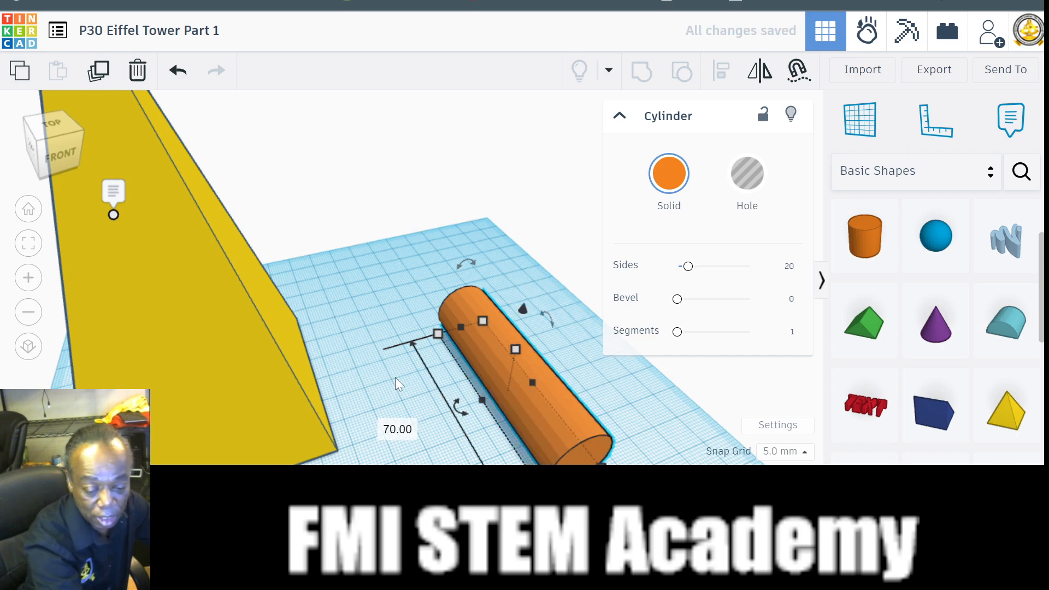
Set the cylinder's side-to-side width to 70 mm
scroll(413, 355, "down", 3)
scroll(412, 355, "down", 4)
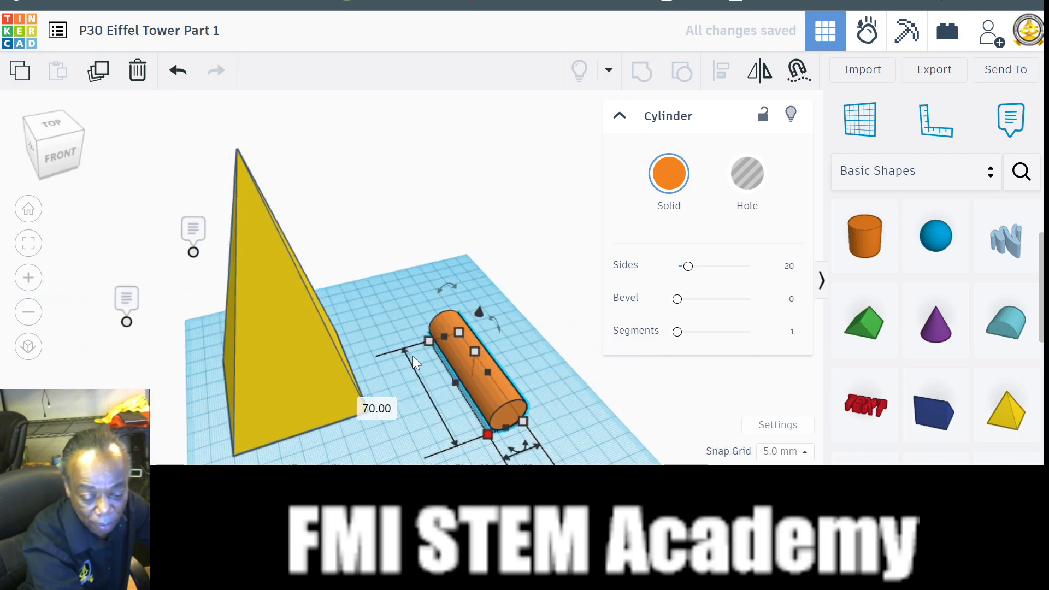
right_click_drag(540, 389, 515, 381)
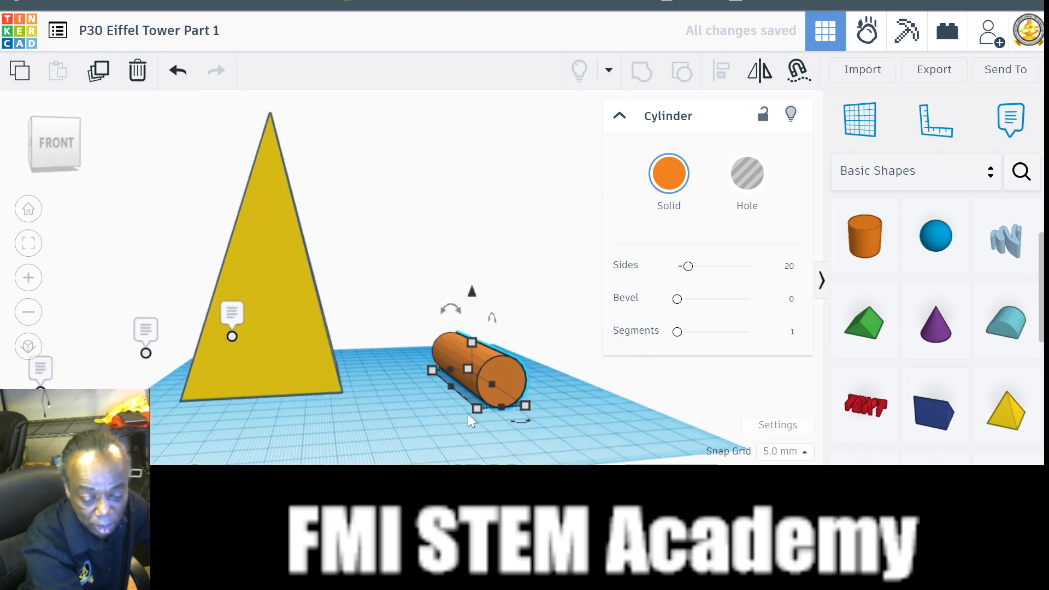
mouse_move(473, 410)
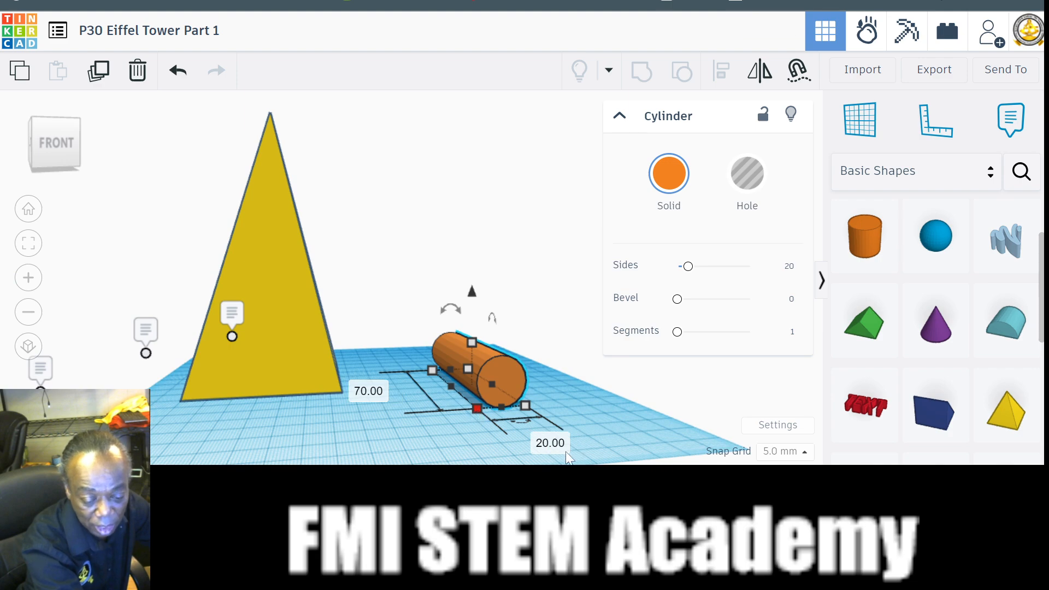
left_click(549, 442)
type("70")
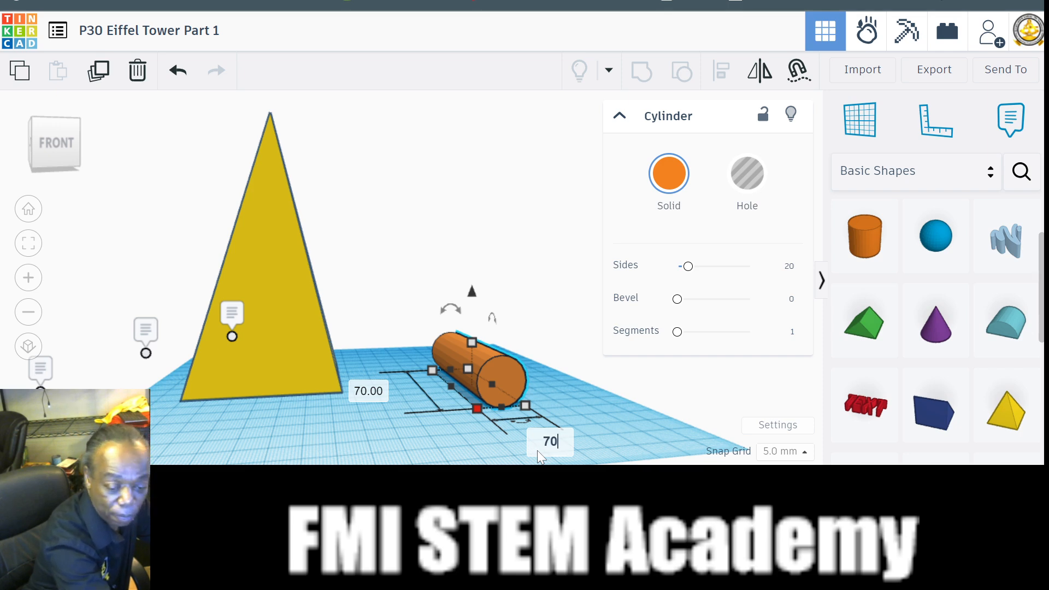
key("Return")
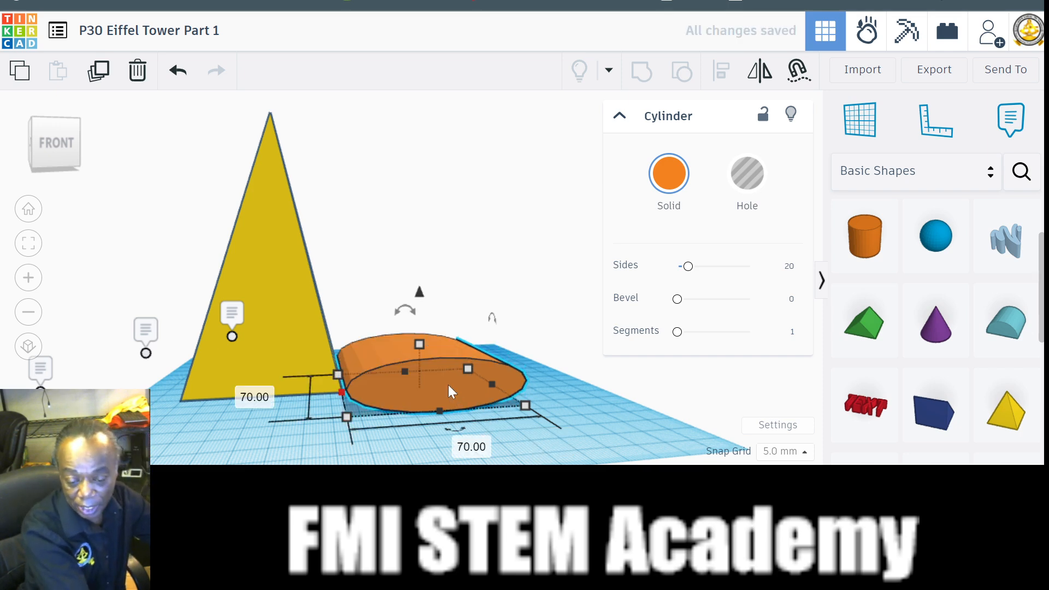
Set the cylinder's height to 137 mm to stretch it into a tall oval
mouse_move(419, 344)
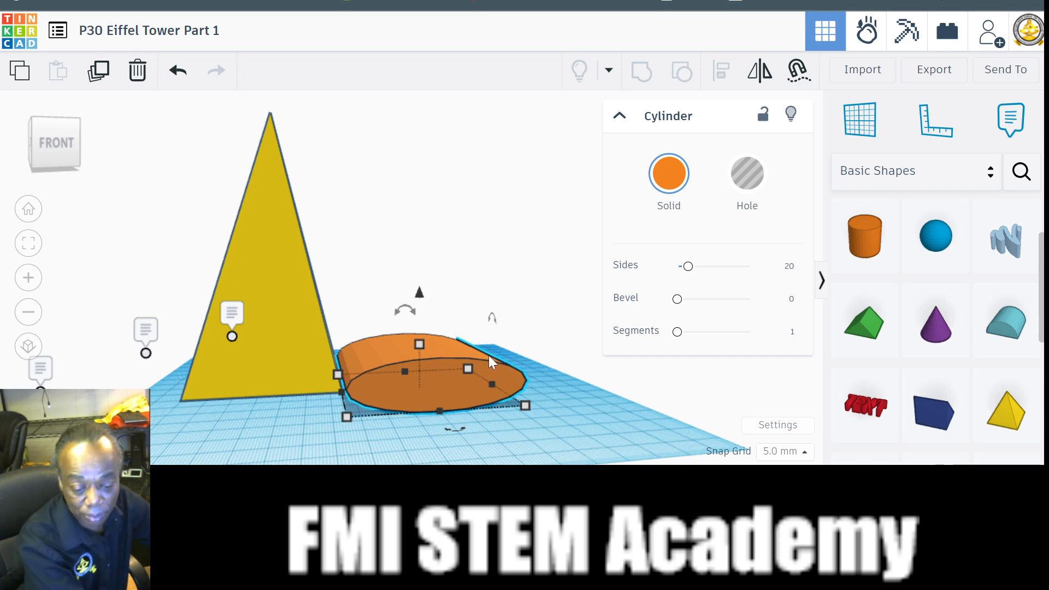
left_click(503, 376)
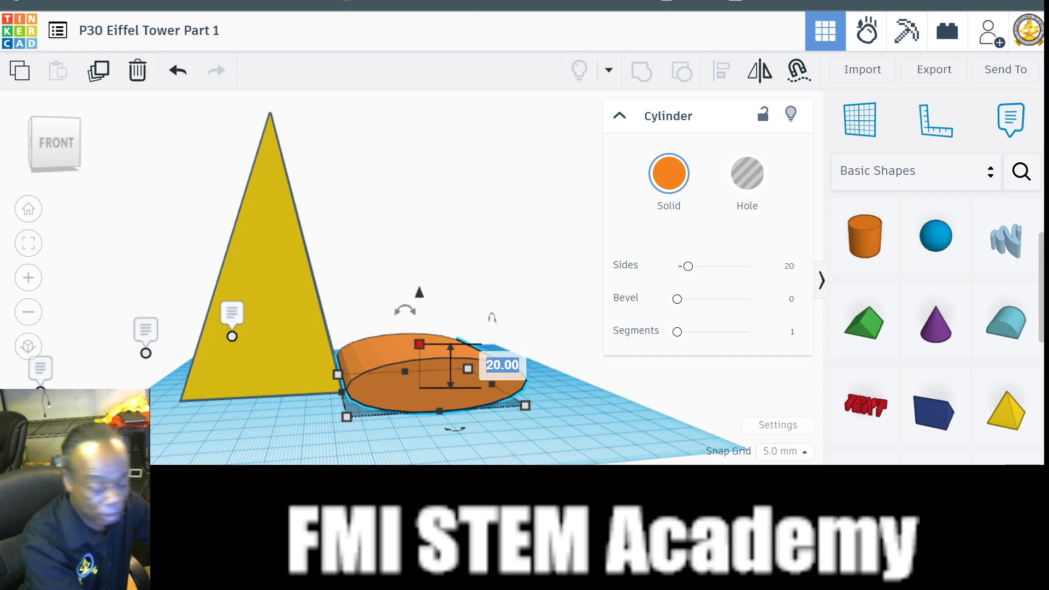
type("137")
key("Return")
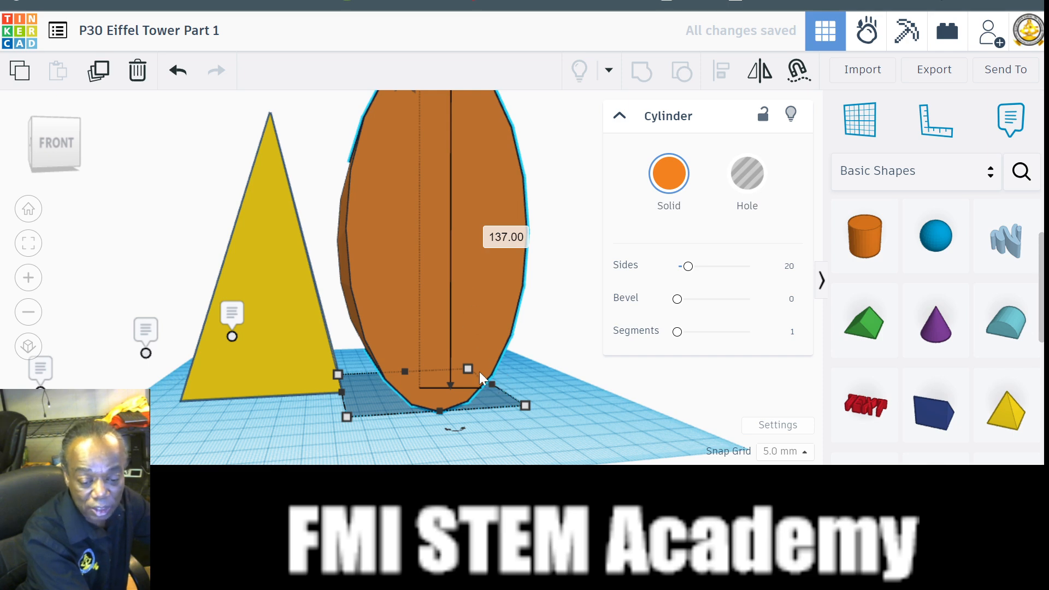
Raise the oval cylinder 4 mm above the workplane and turn it into a hole
scroll(490, 338, "down", 3)
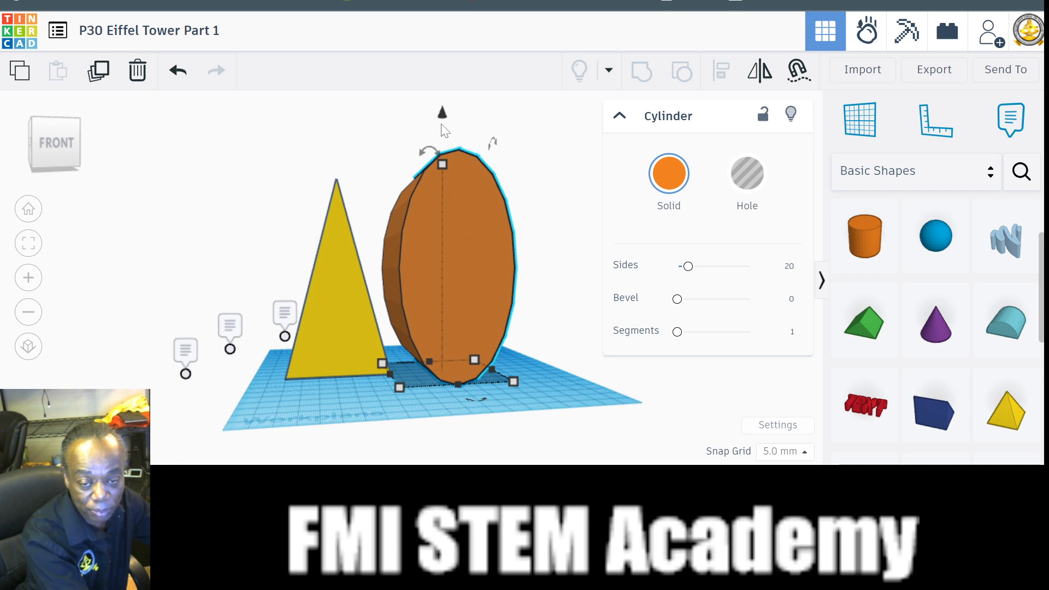
scroll(451, 152, "down", 2)
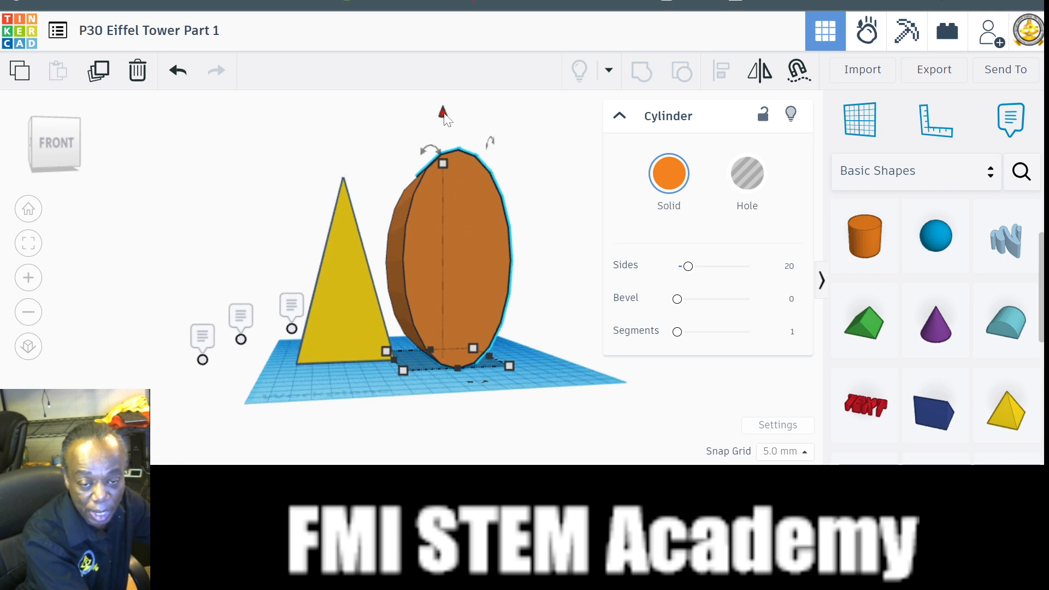
left_click_drag(445, 115, 444, 105)
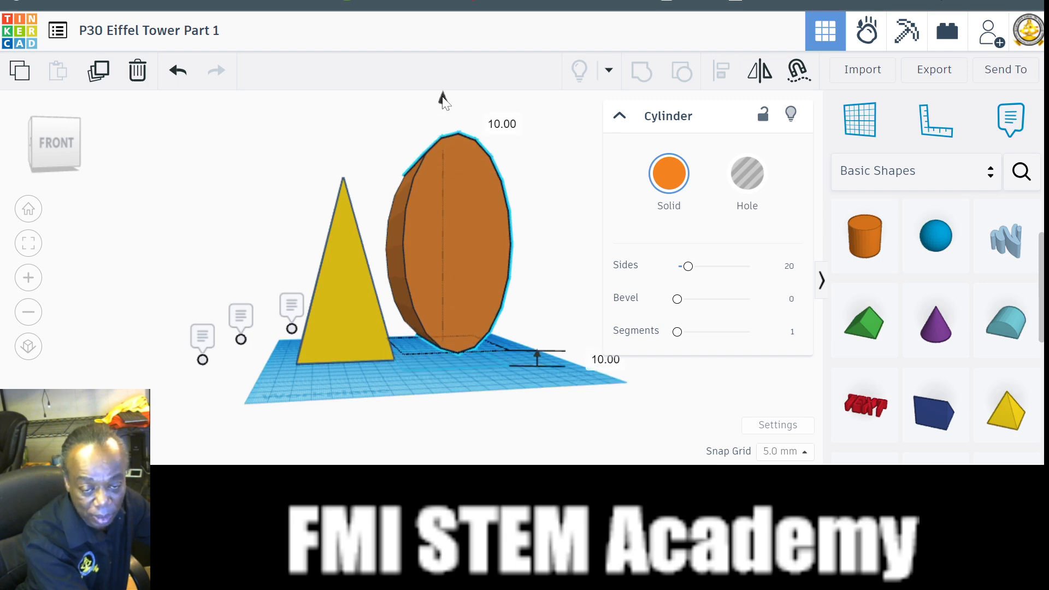
left_click(604, 358)
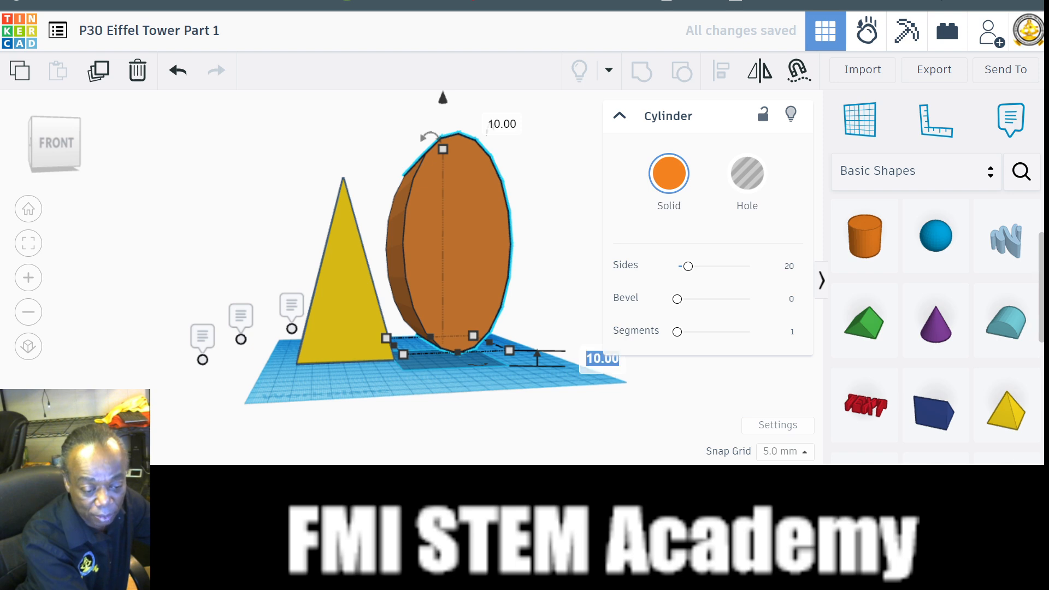
type("4")
key("Return")
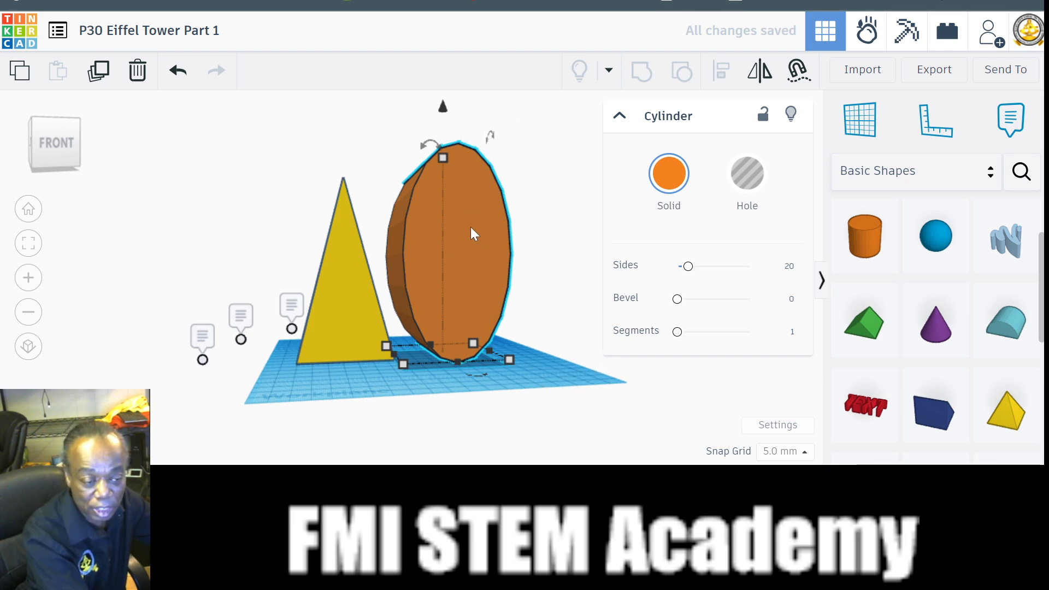
left_click(759, 180)
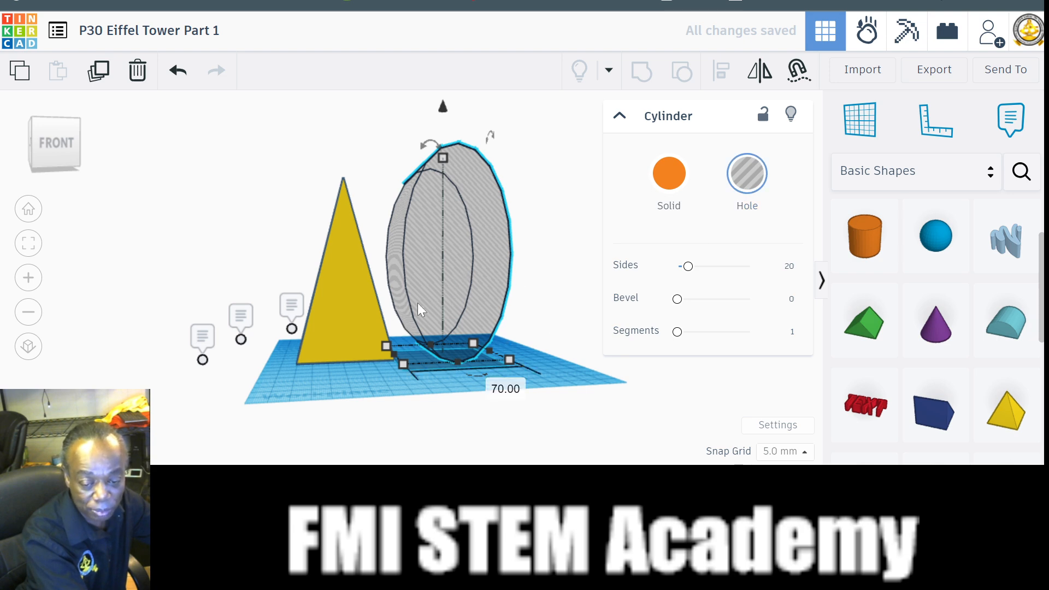
Align the pyramid and the oval cylinder hole on their centres, both side to side and front to back
right_click_drag(564, 227, 516, 250)
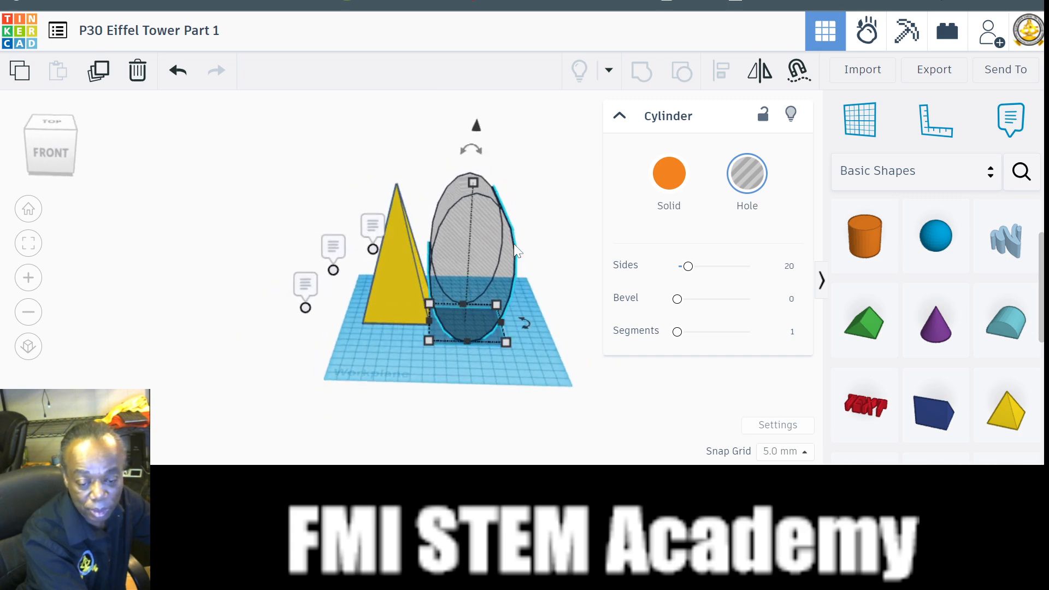
left_click(28, 209)
scroll(346, 261, "up", 3)
scroll(347, 278, "down", 5)
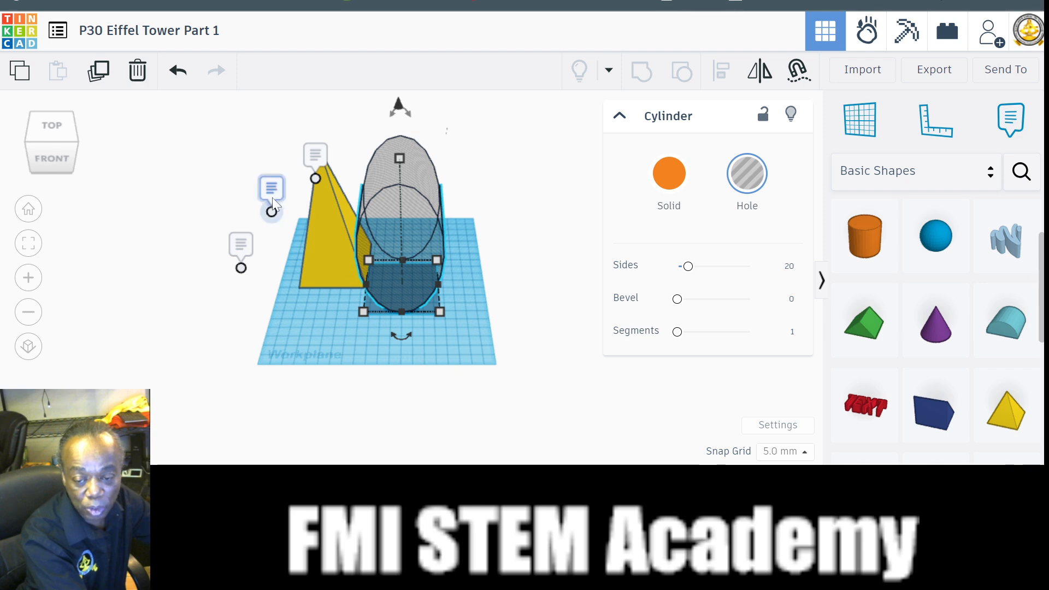
left_click_drag(222, 111, 480, 345)
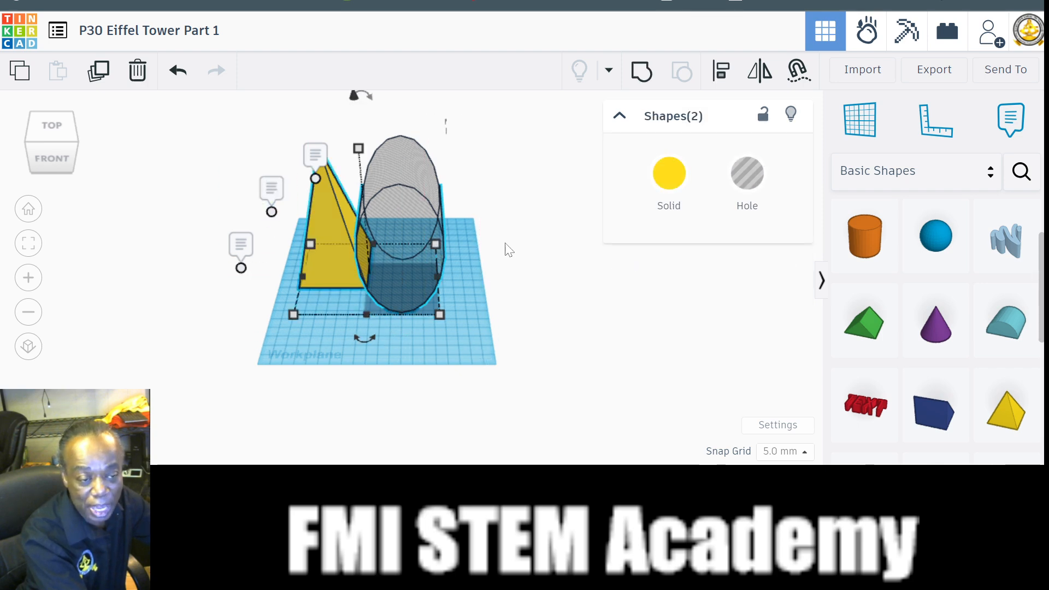
left_click(721, 84)
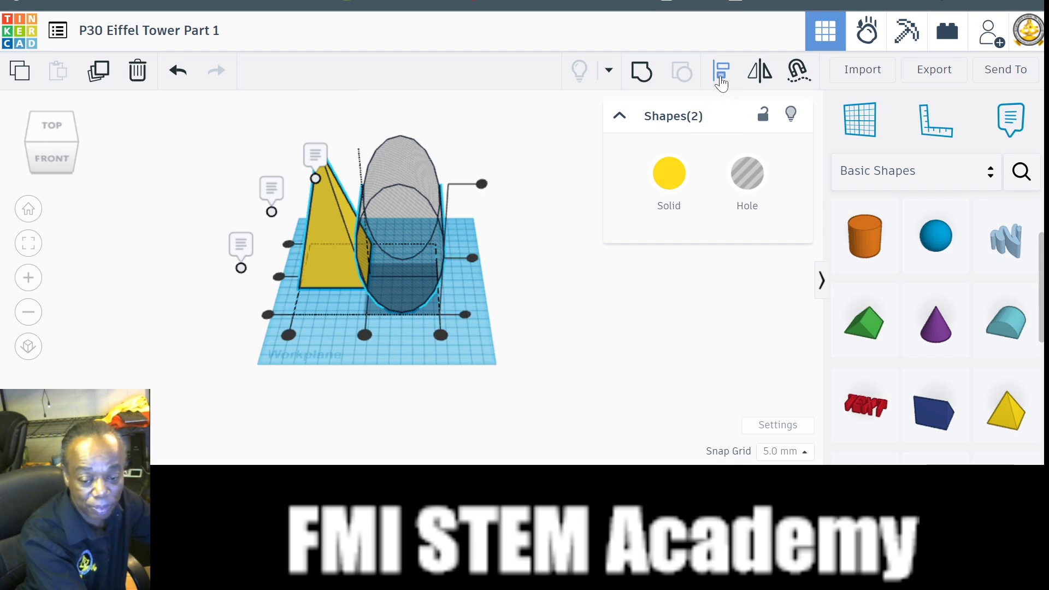
left_click(365, 335)
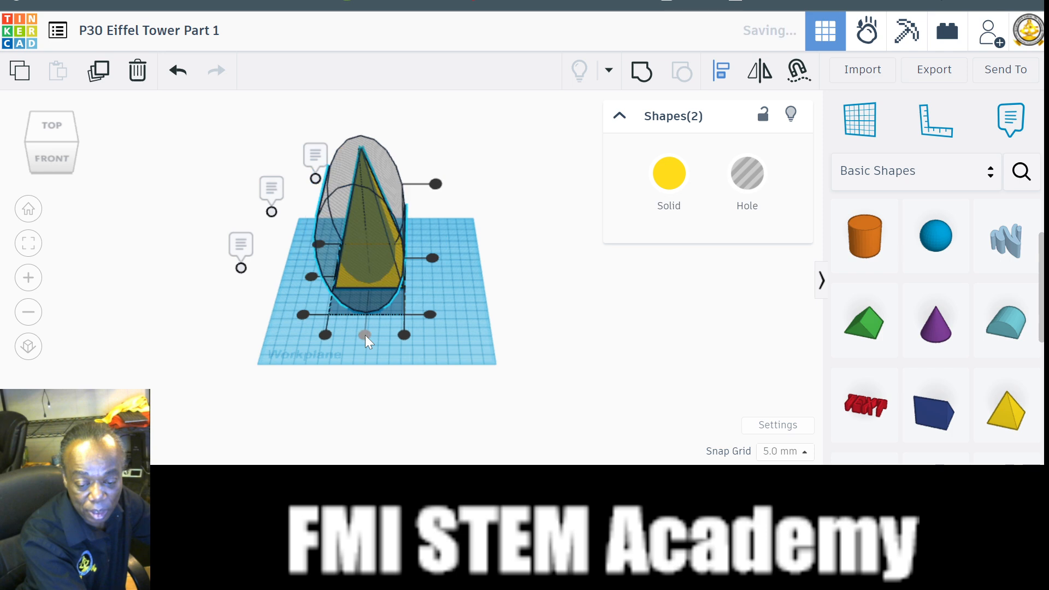
left_click(311, 277)
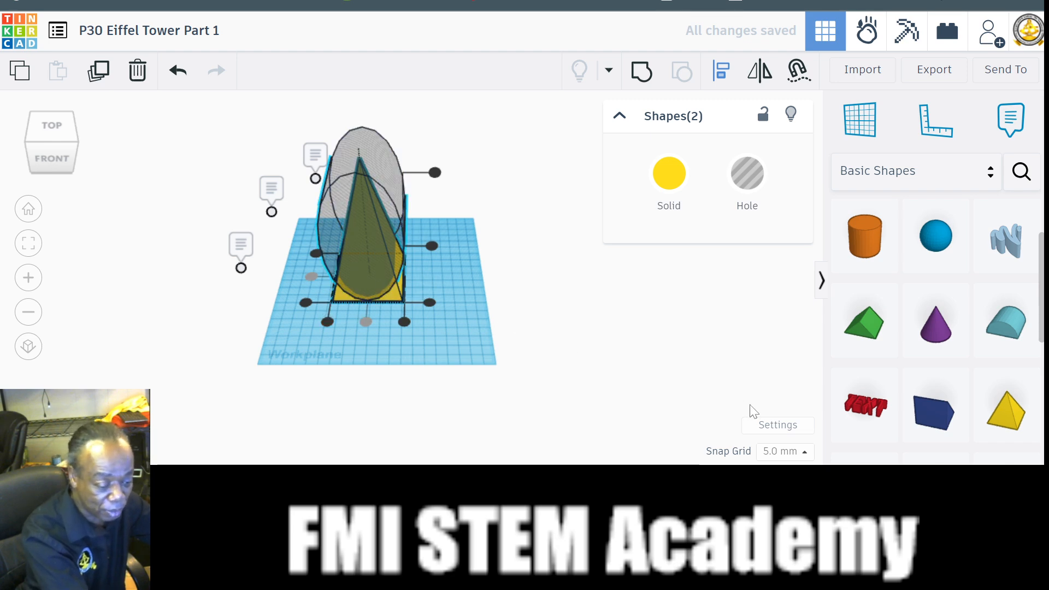
Set the snap grid to 5.0 mm and deselect the aligned shapes
left_click(798, 452)
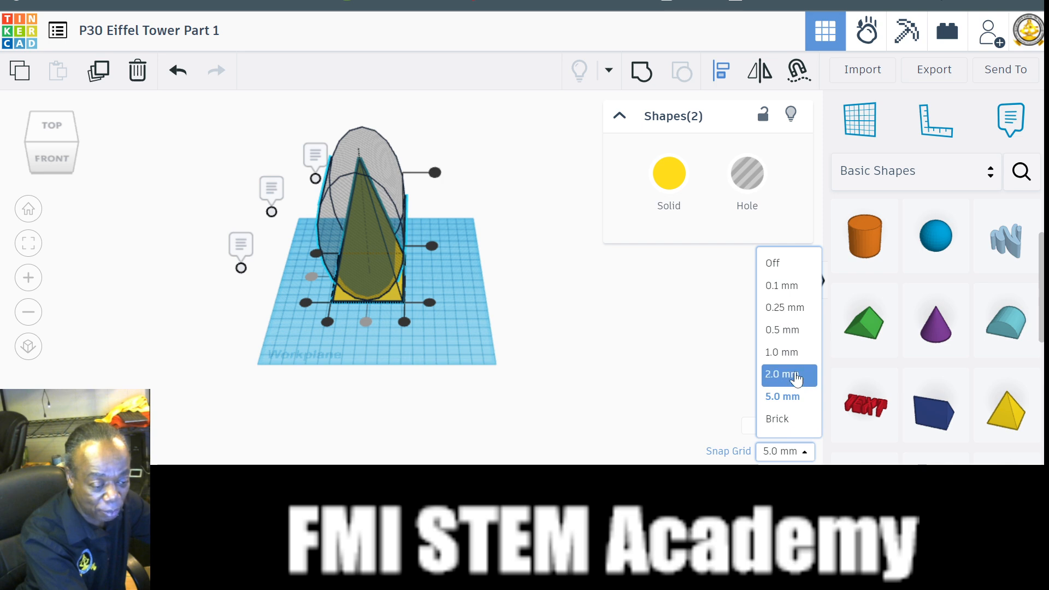
left_click(797, 397)
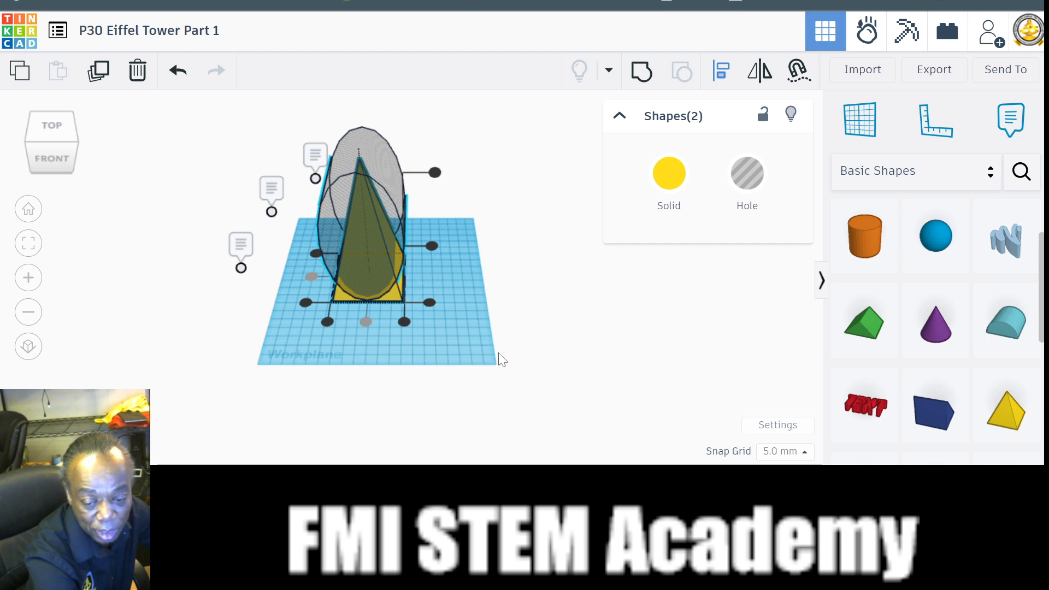
left_click(503, 226)
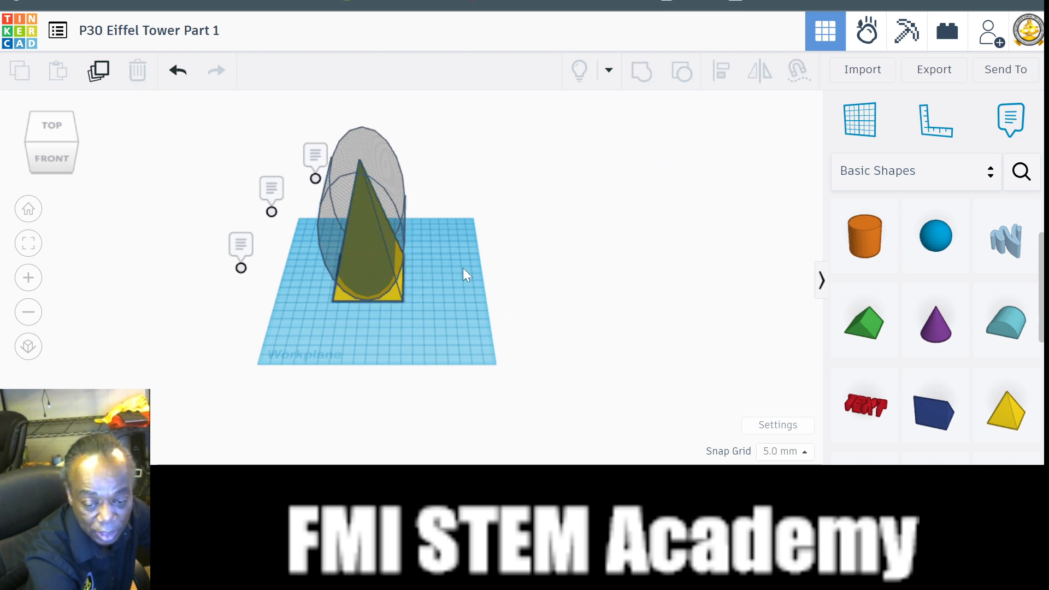
right_click_drag(463, 268, 388, 230)
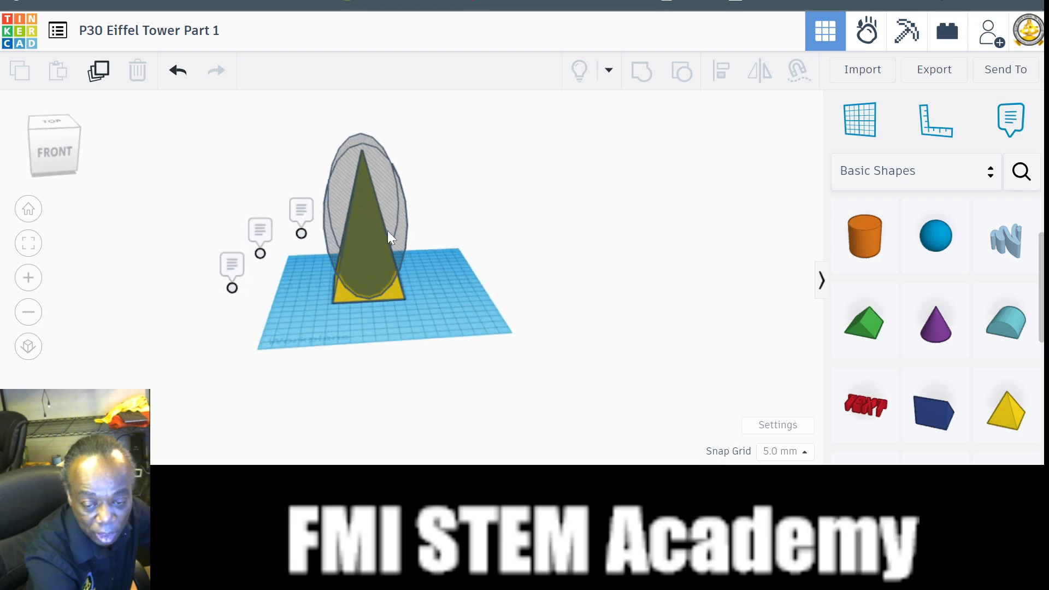
Duplicate the oval cylinder hole and shift the copy 45 mm to the right of the pyramid's centre
left_click(389, 182)
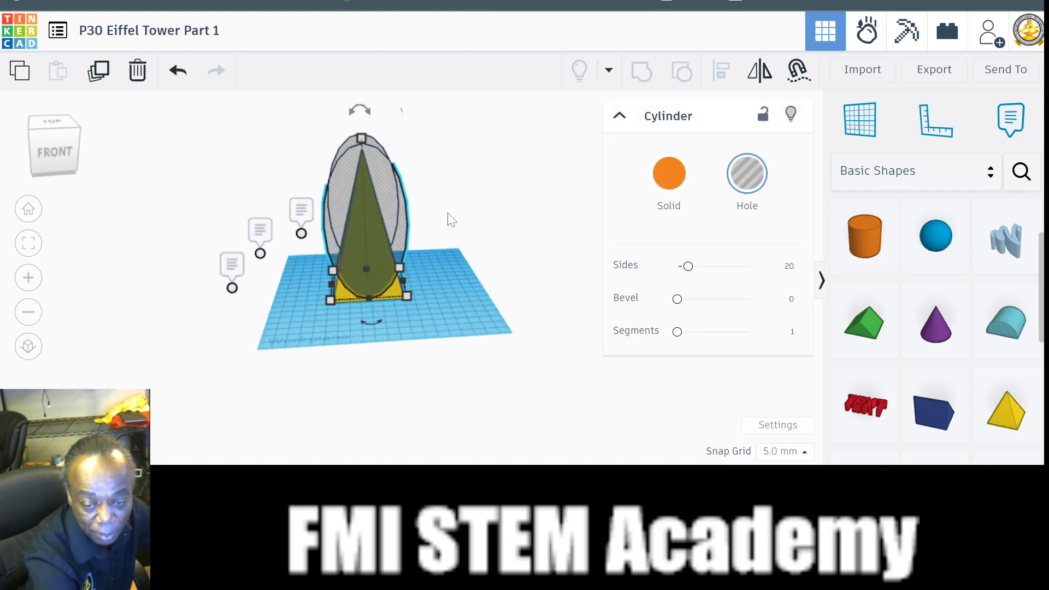
left_click(96, 81)
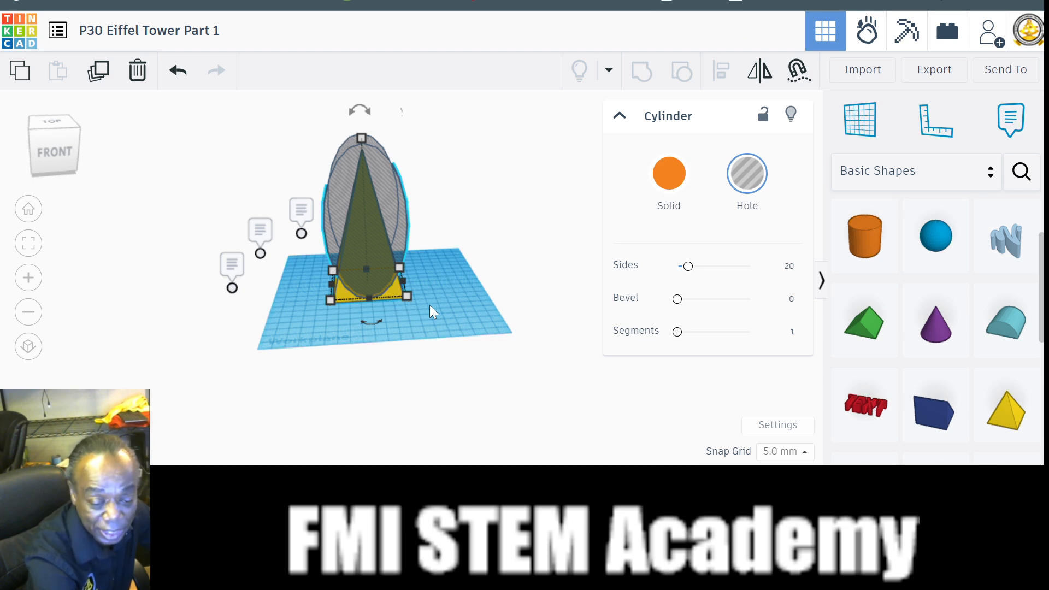
key("Right")
key("Right")
key("Right")
key("Right")
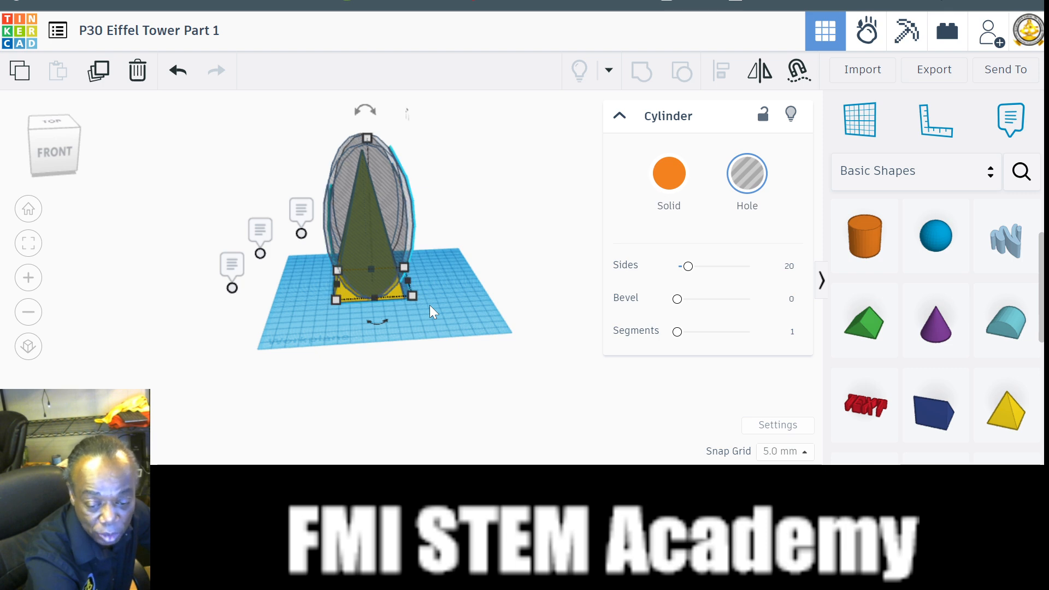
key("Right")
key("Right")
key("Right")
key("Right")
key("Right")
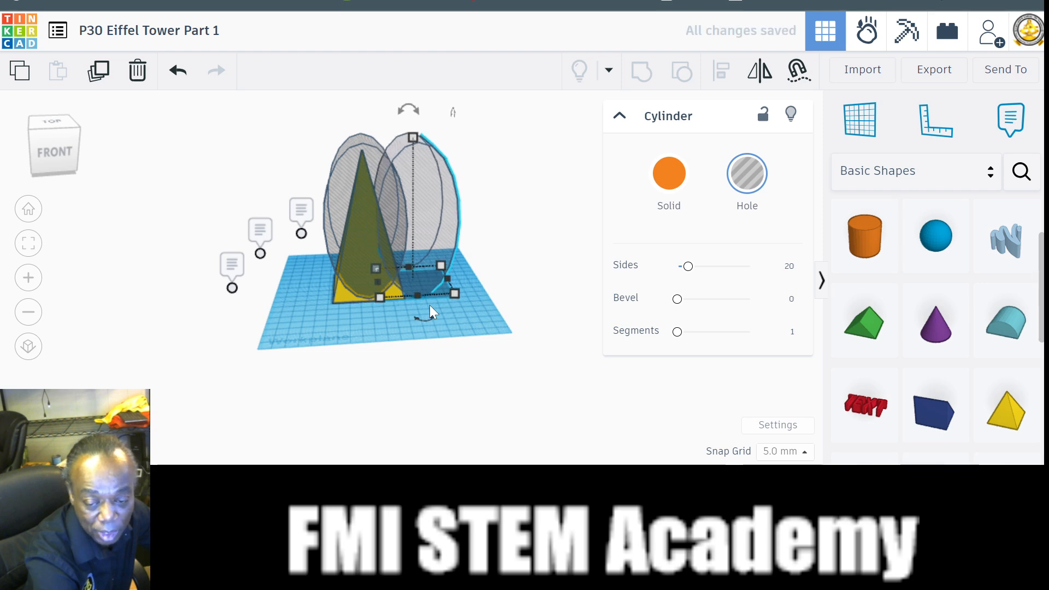
Shift the original oval hole the same distance to the left, so it mirrors the copy across the pyramid
left_click(339, 185)
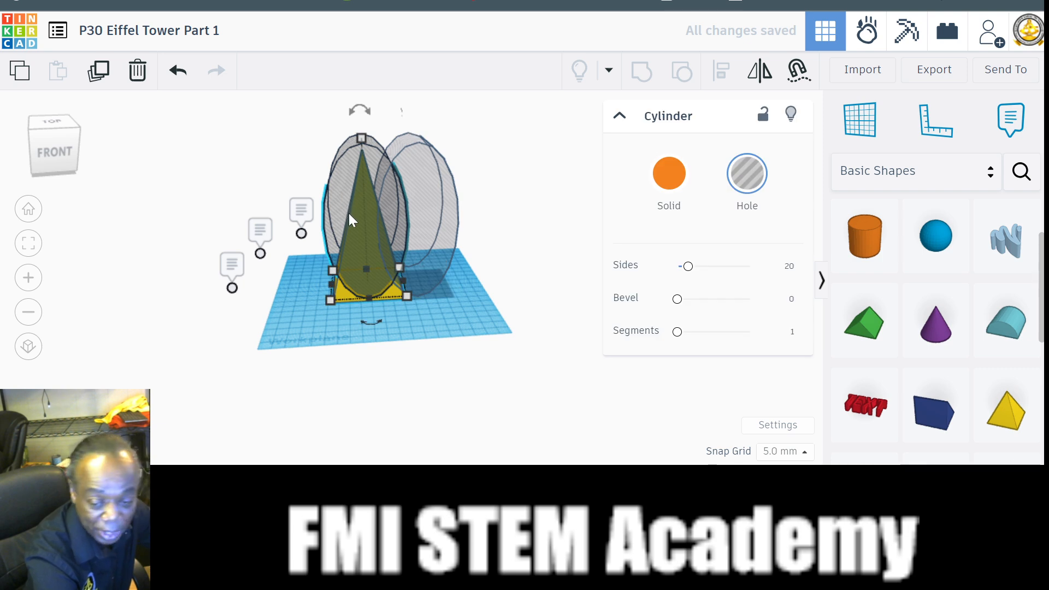
key("Left")
key("Left")
key("Left")
key("Left")
key("Left")
key("Left")
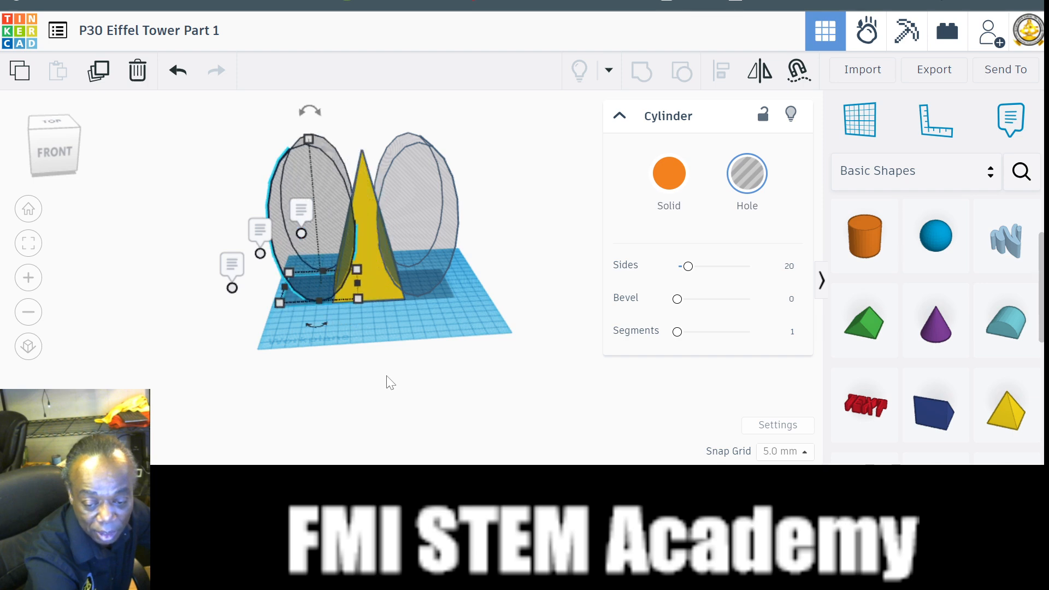
left_click(430, 323)
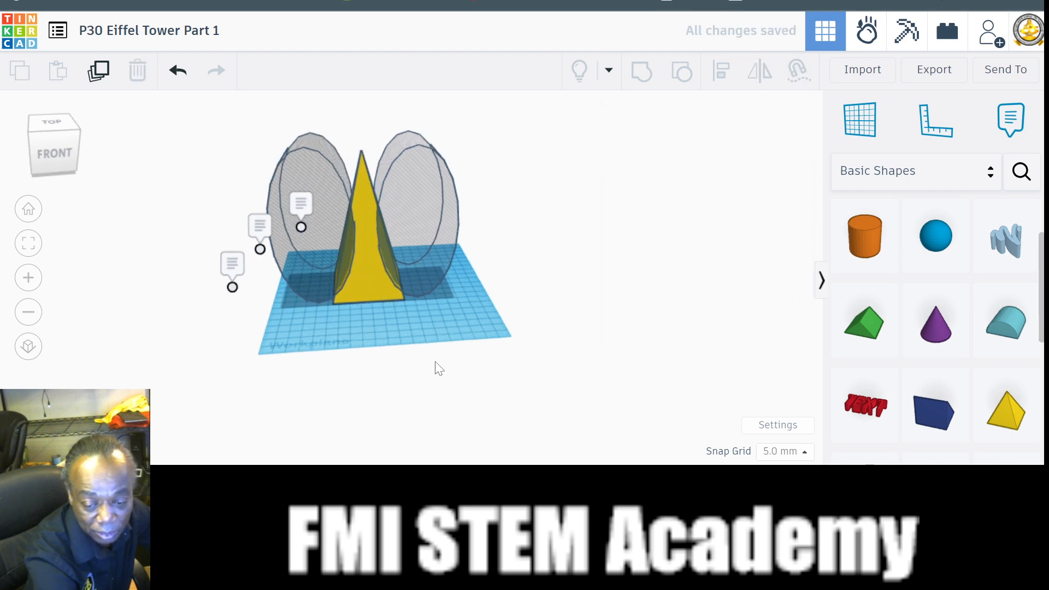
Duplicate both oval holes together and rotate the copied pair 90° around the vertical axis
mouse_move(439, 369)
right_mouse_down()
mouse_move(434, 346)
mouse_move(442, 354)
right_mouse_up()
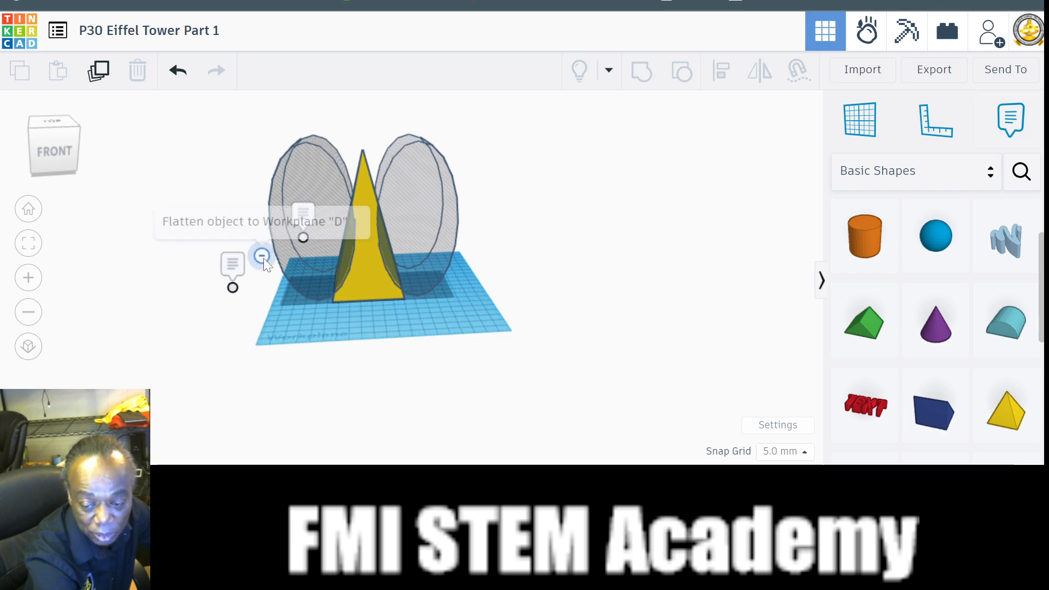
left_click(232, 292)
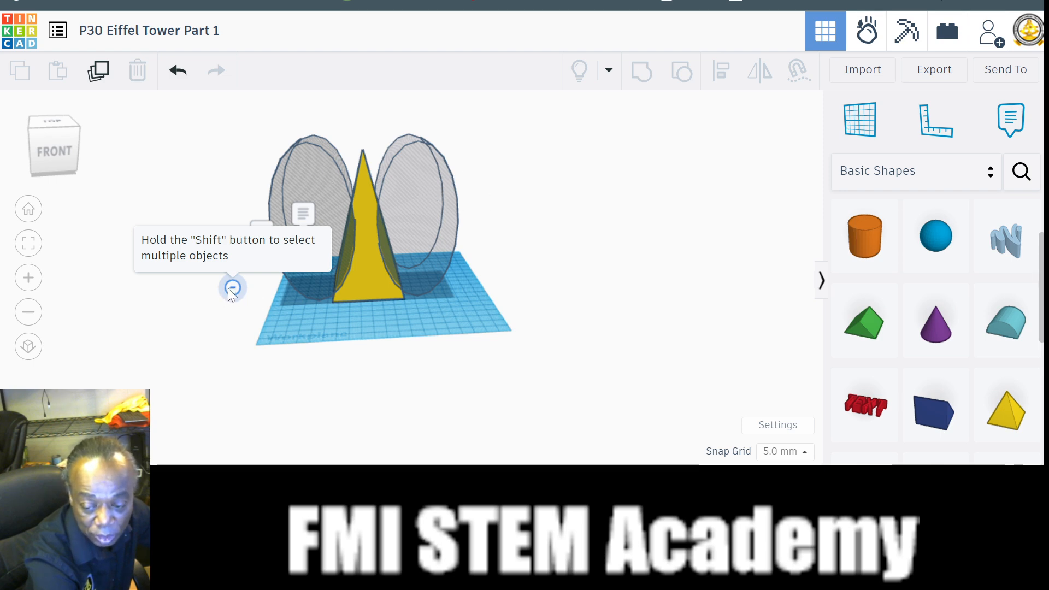
left_click(297, 168)
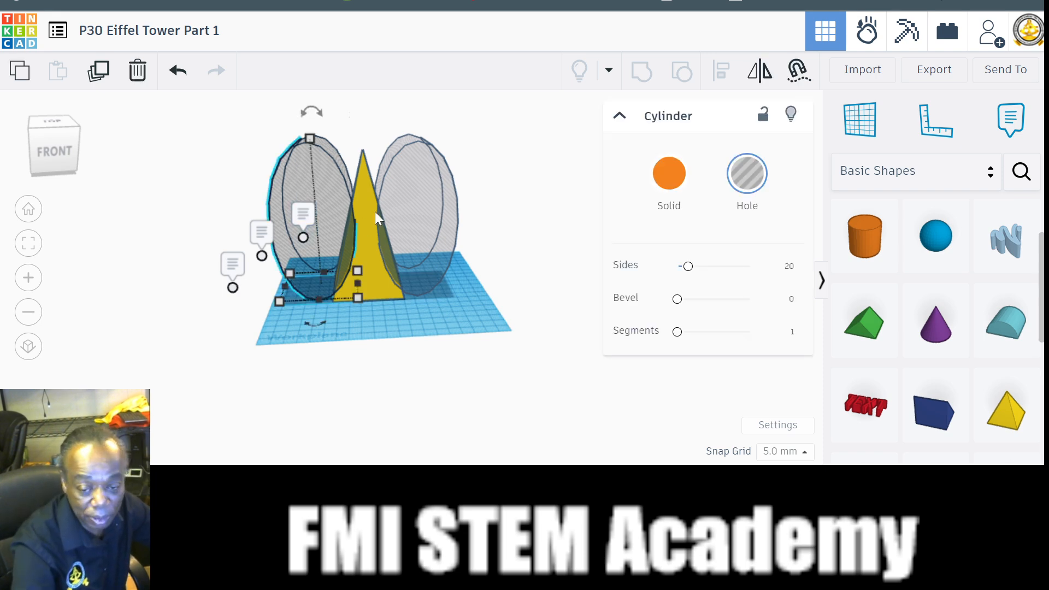
left_click(423, 162, "shift")
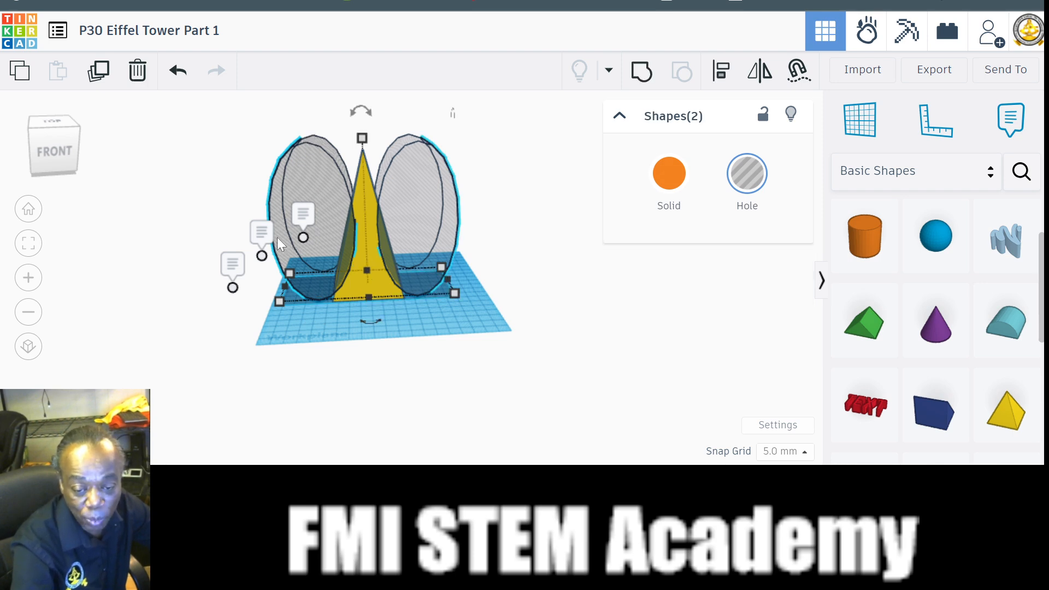
left_click(103, 76)
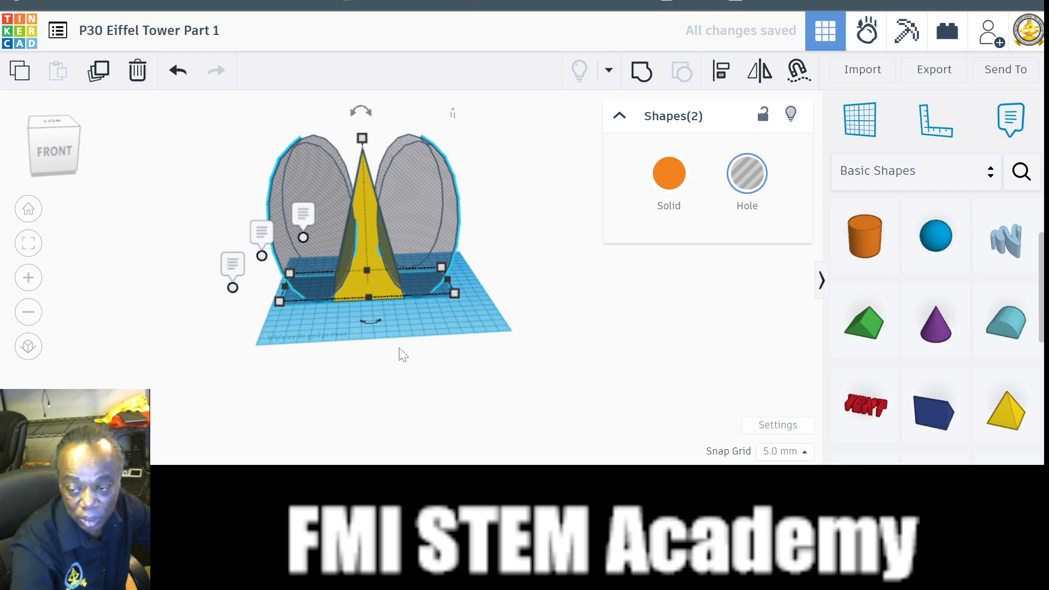
left_click(375, 324)
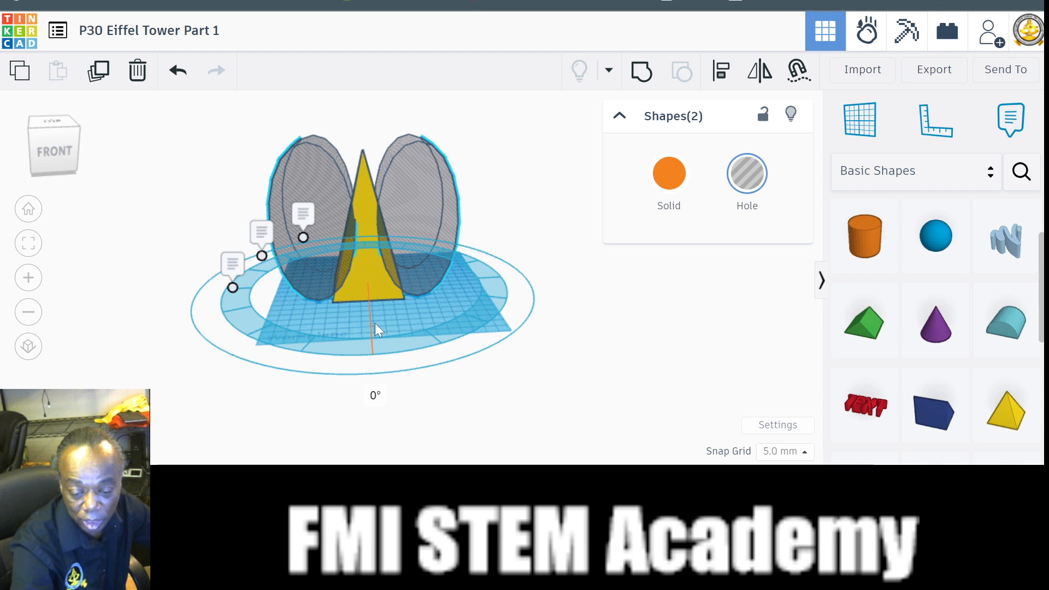
left_click(376, 396)
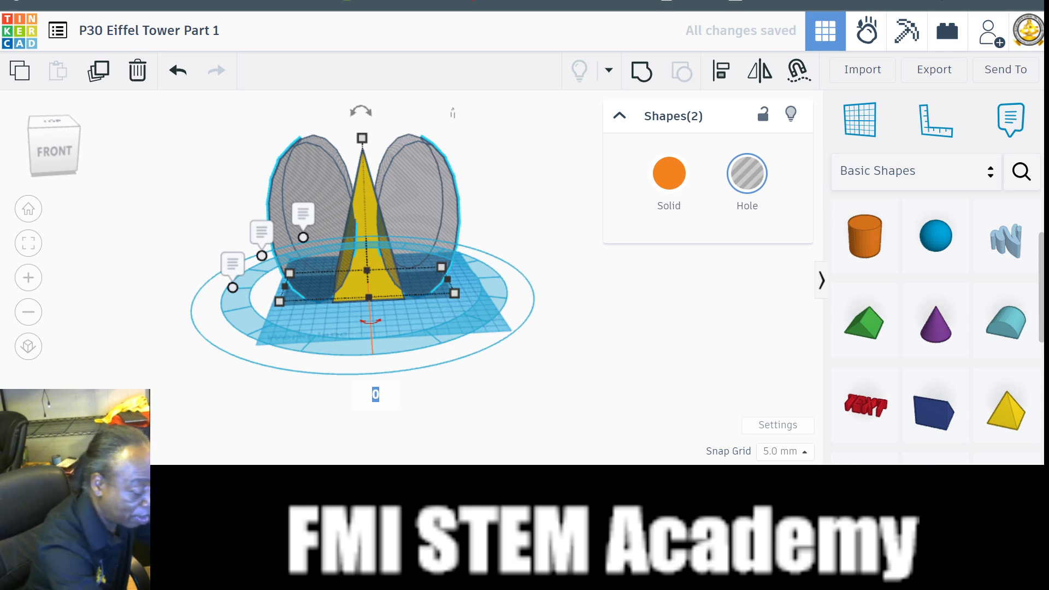
type("90")
key("Return")
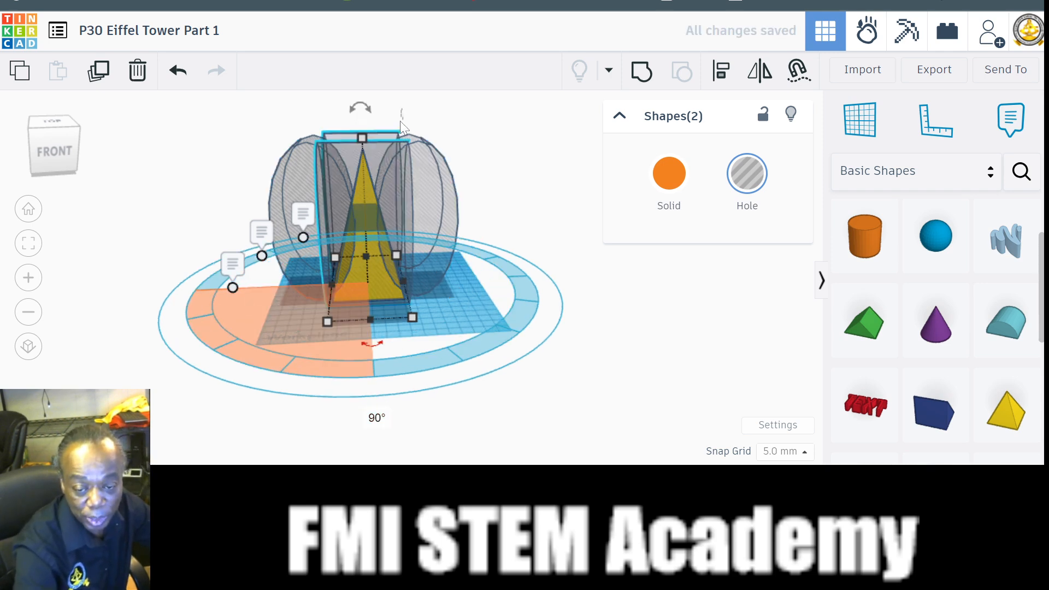
Group the pyramid with all four oval holes, and move the cut tower 55 mm left and 52.5 mm toward the back
mouse_move(503, 204)
right_mouse_down()
mouse_move(370, 241)
mouse_move(207, 203)
mouse_move(234, 136)
mouse_move(448, 188)
mouse_move(530, 238)
mouse_move(511, 204)
right_mouse_up()
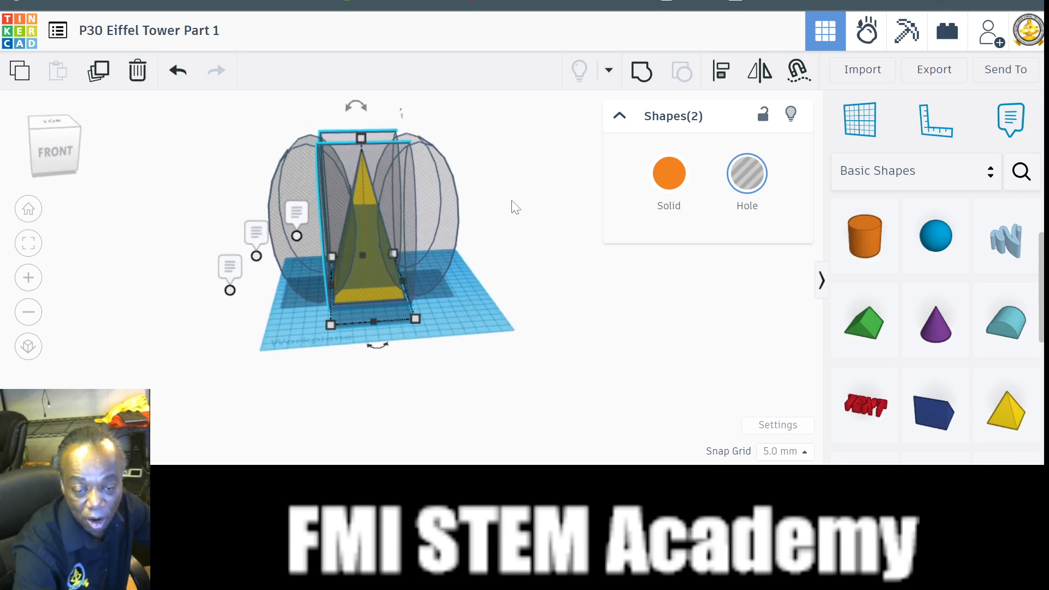
left_click(518, 202)
left_click_drag(189, 112, 563, 342)
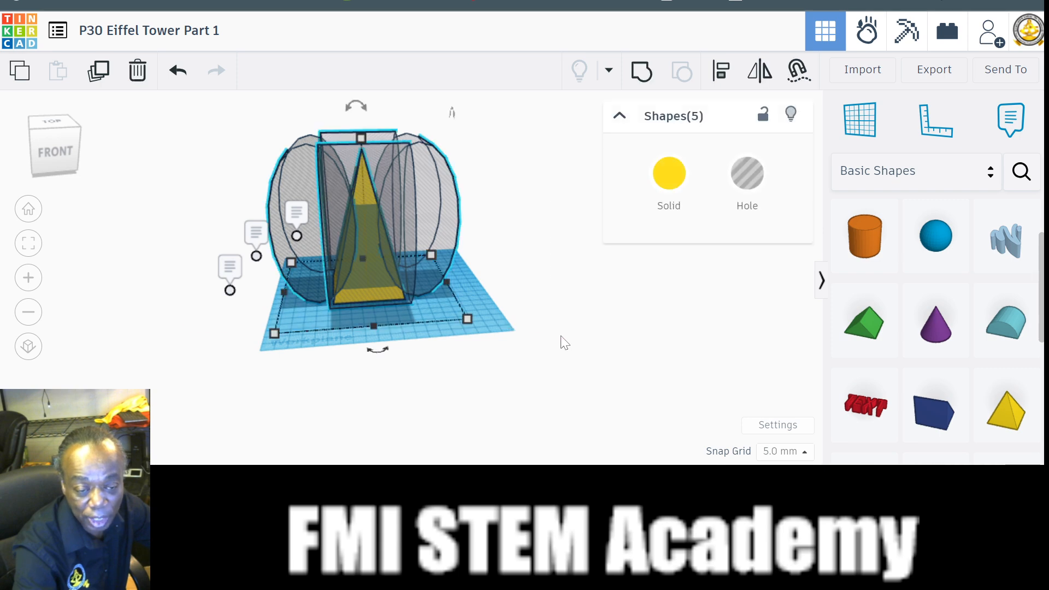
left_click(643, 81)
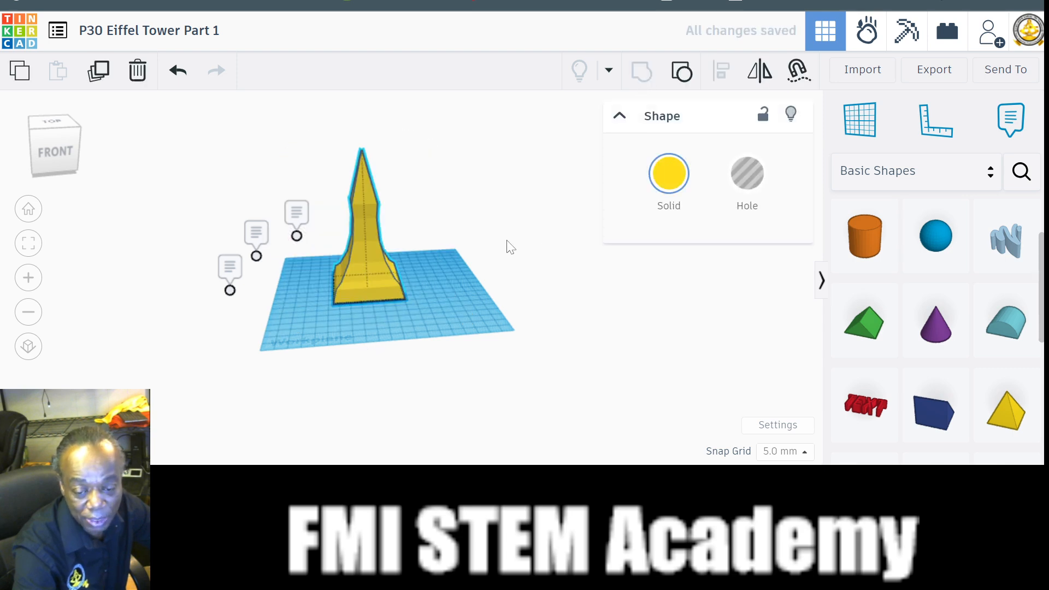
right_click_drag(508, 243, 473, 273)
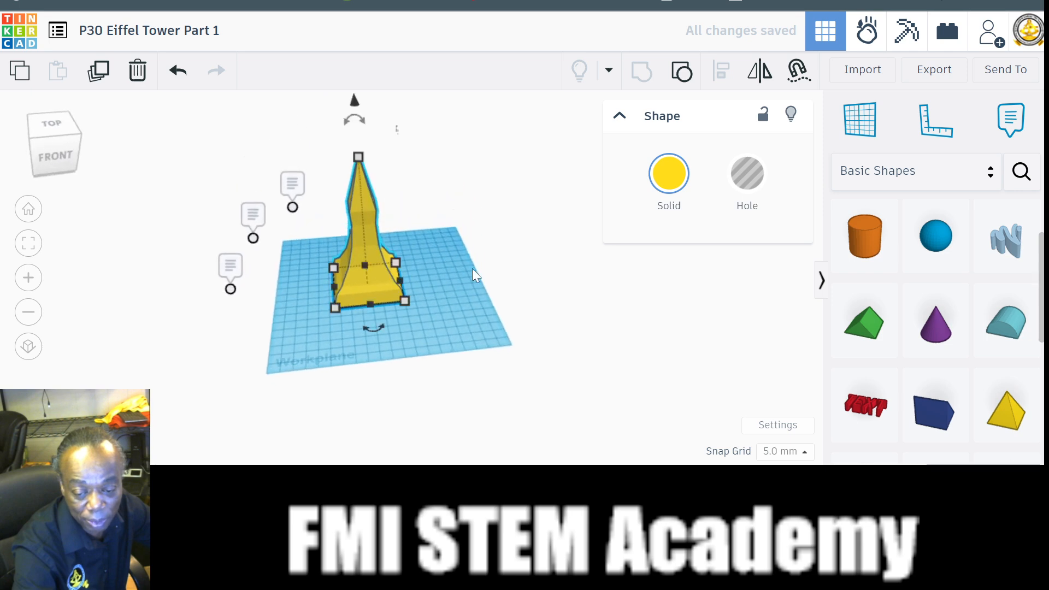
left_click_drag(371, 287, 318, 267)
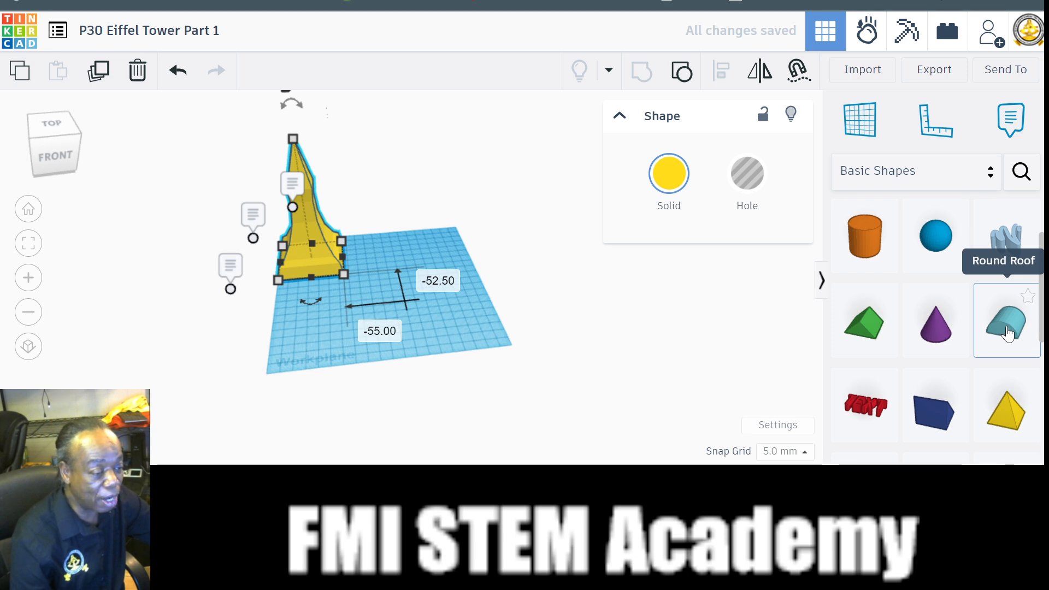
Place a Round Roof on the workplane beside the tower and make it 35 mm wide and 20 mm tall
left_click_drag(1008, 333, 413, 291)
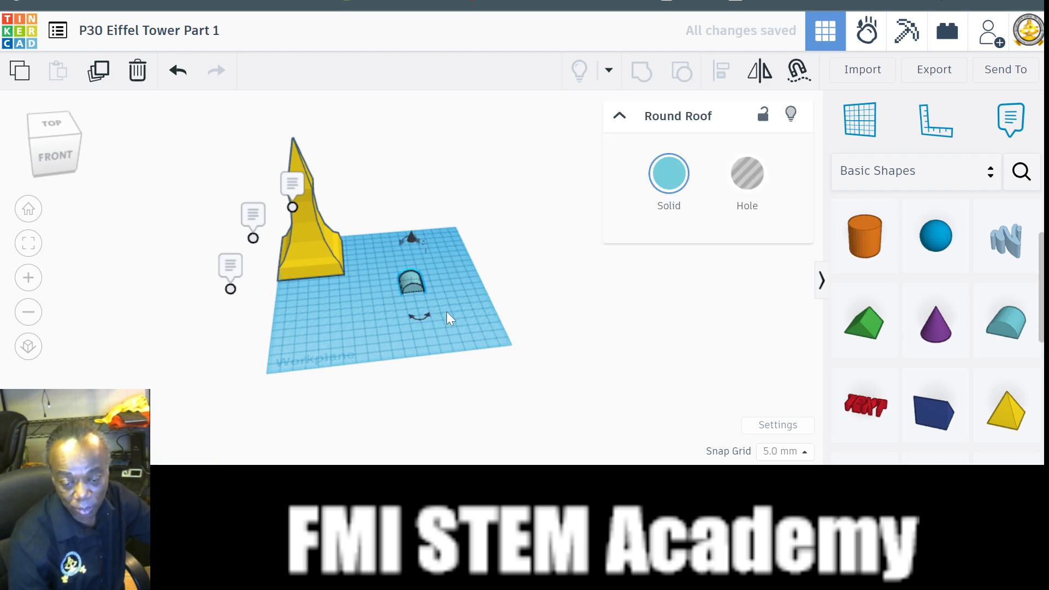
scroll(447, 318, "up", 5)
scroll(447, 313, "up", 1)
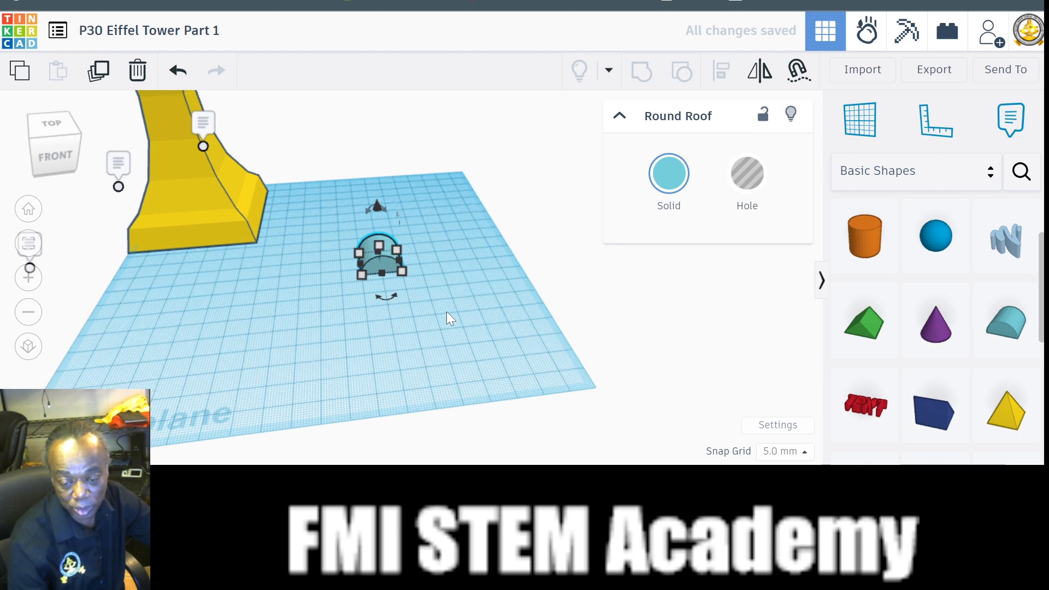
scroll(446, 312, "up", 1)
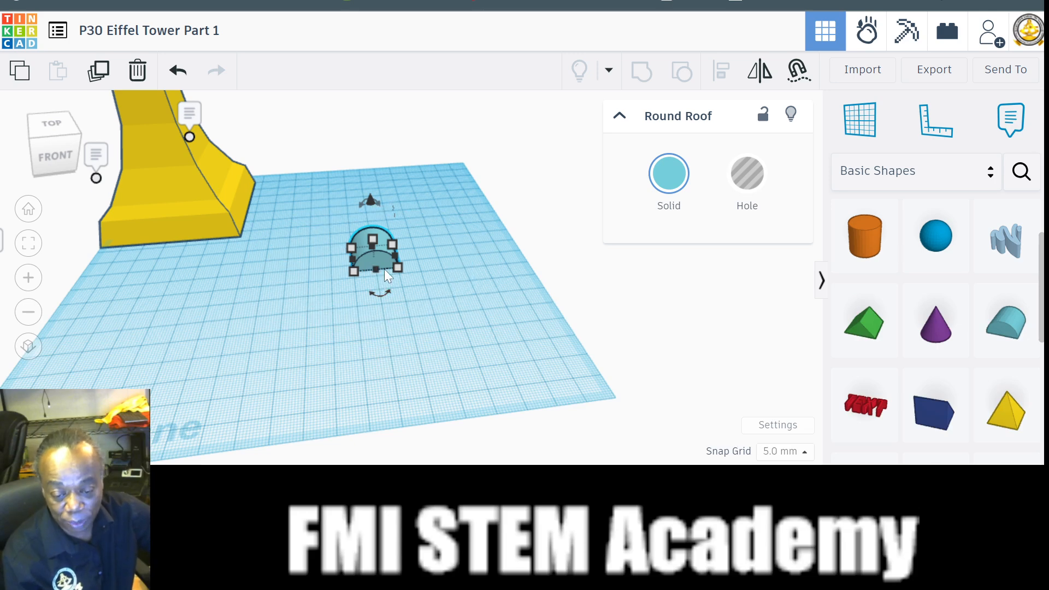
mouse_move(399, 269)
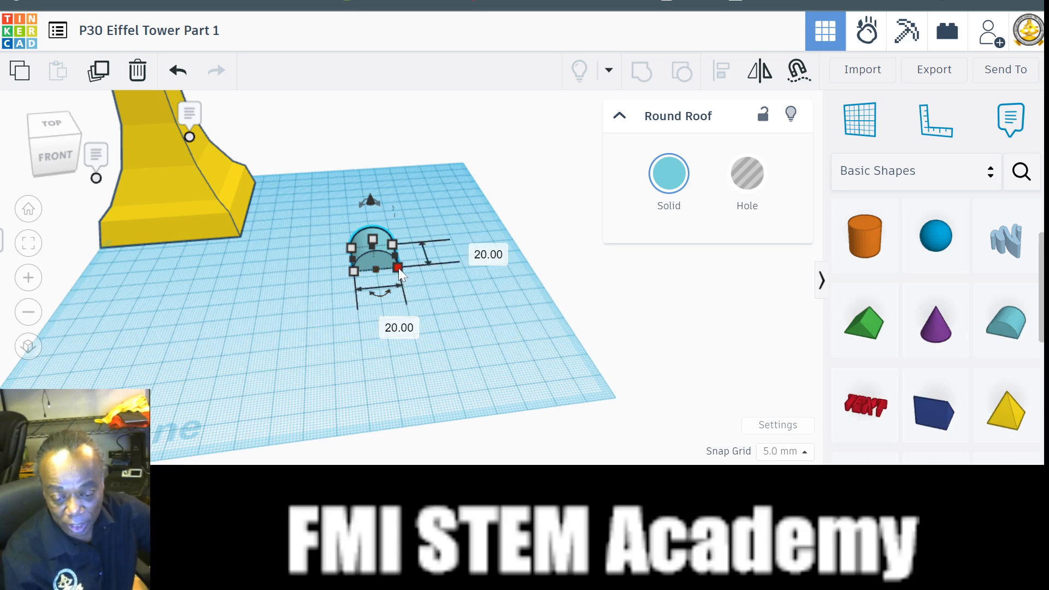
left_click(388, 323)
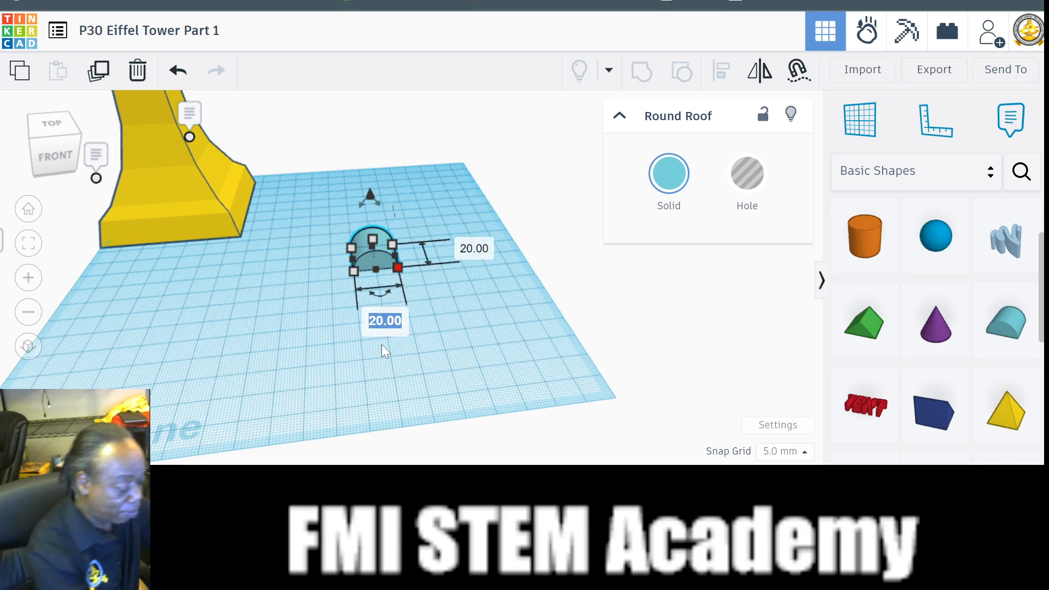
type("35")
key("Return")
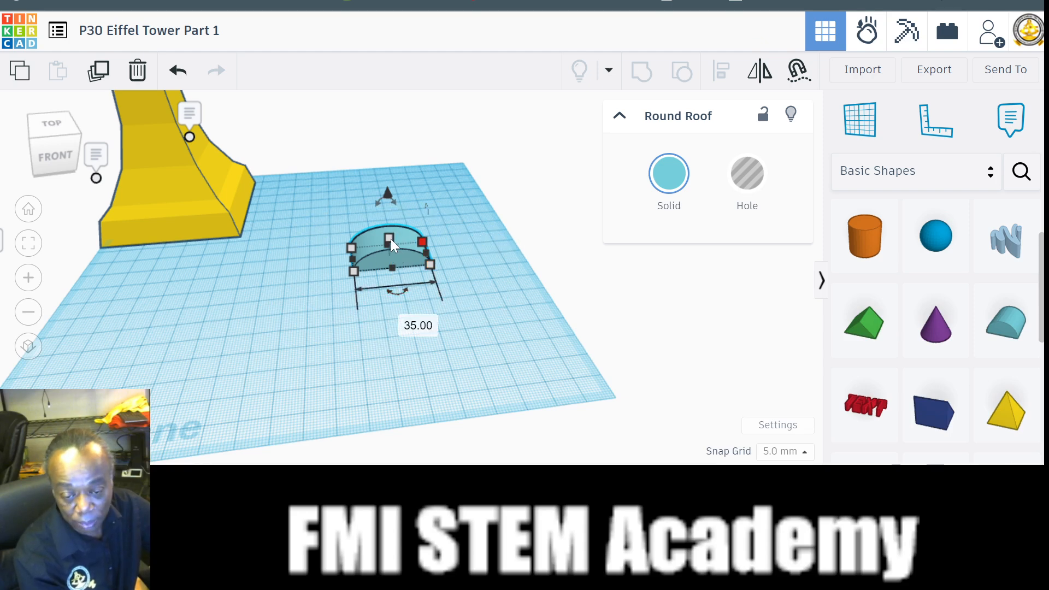
left_click(470, 247)
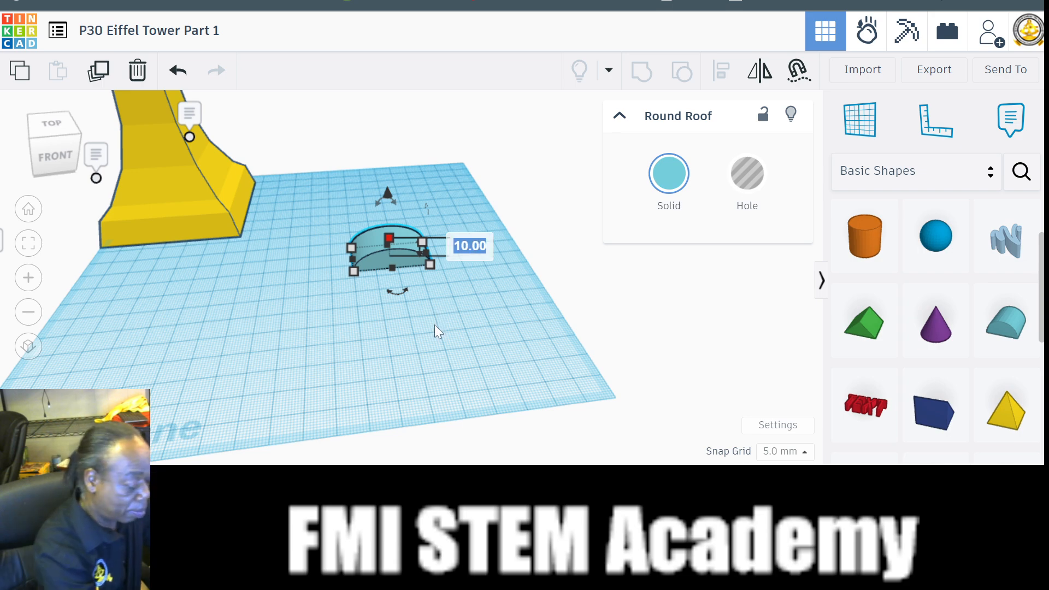
type("20")
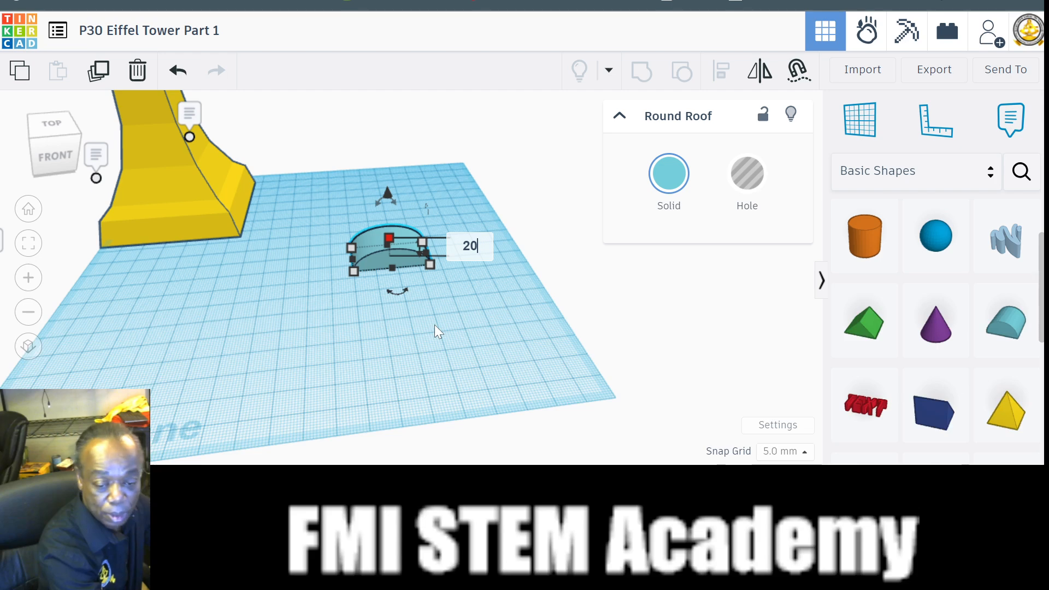
key("Return")
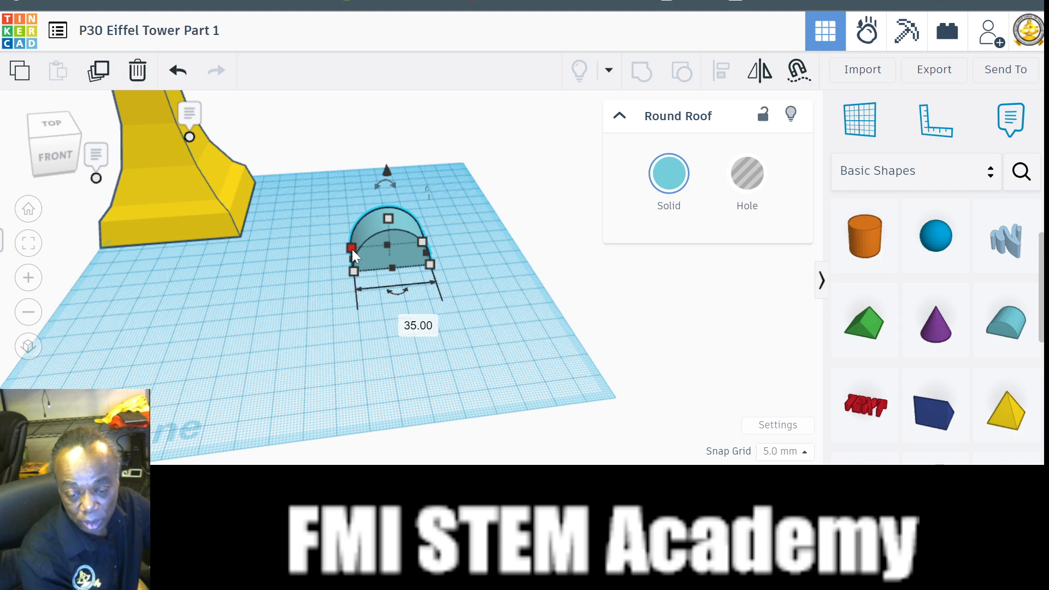
Set the Round Roof's length to 100 mm and move it 15 mm left and 60 mm toward the front
left_click(278, 266)
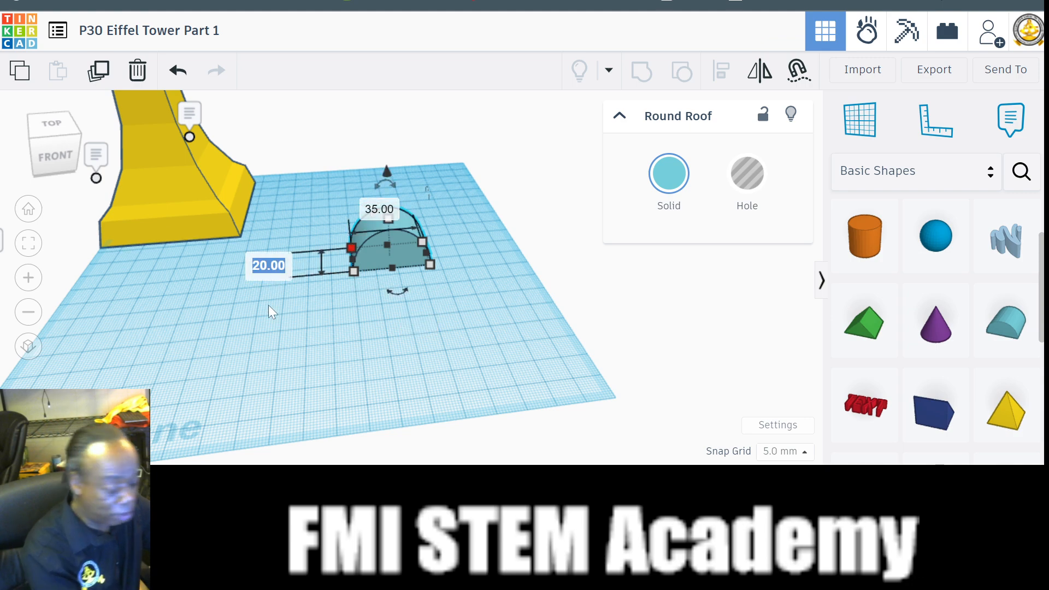
type("100")
key("Return")
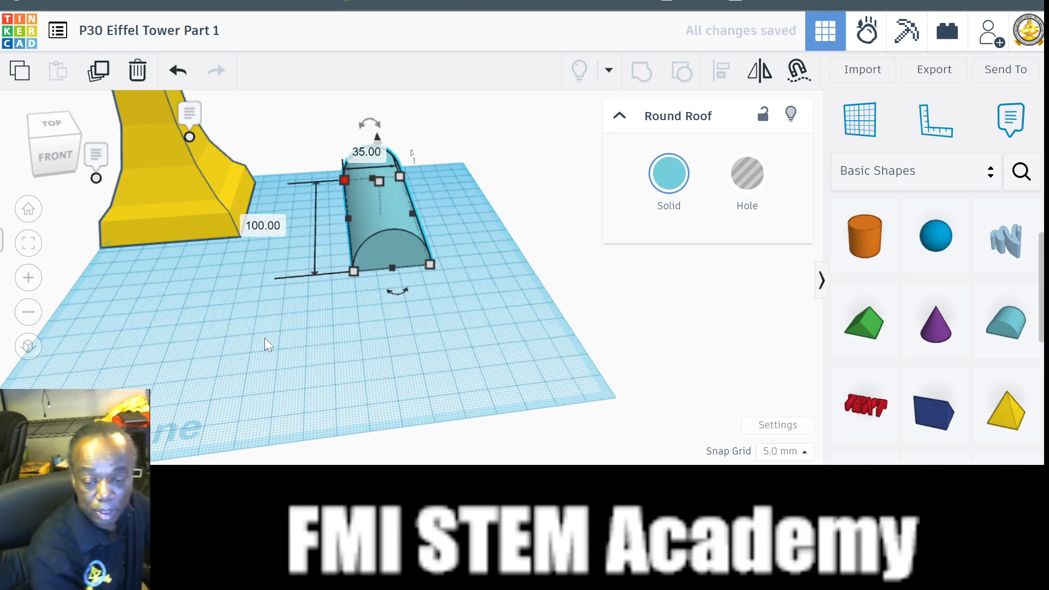
left_click_drag(370, 201, 339, 277)
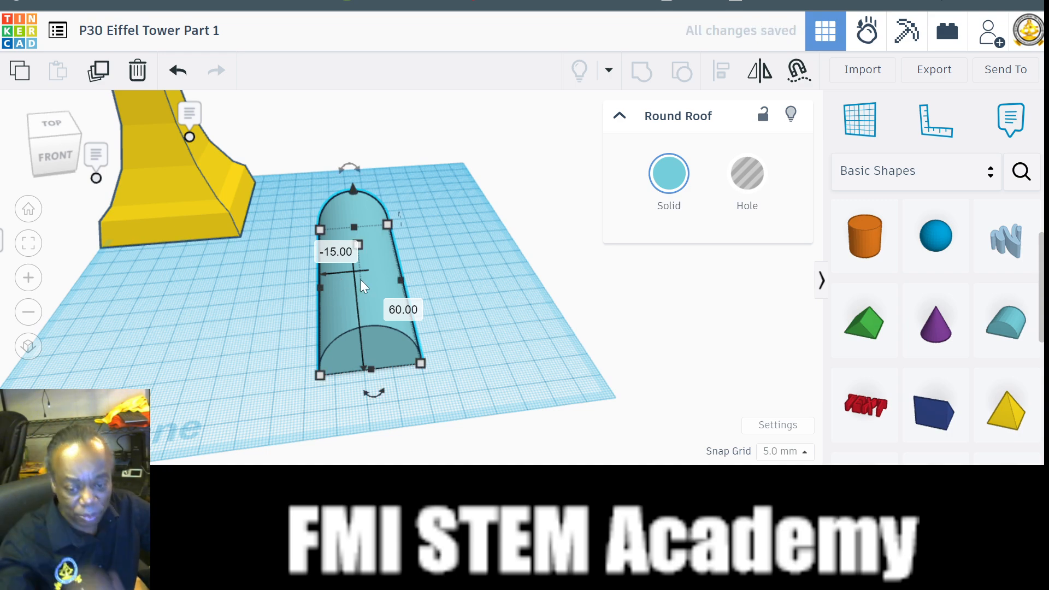
left_click(439, 266)
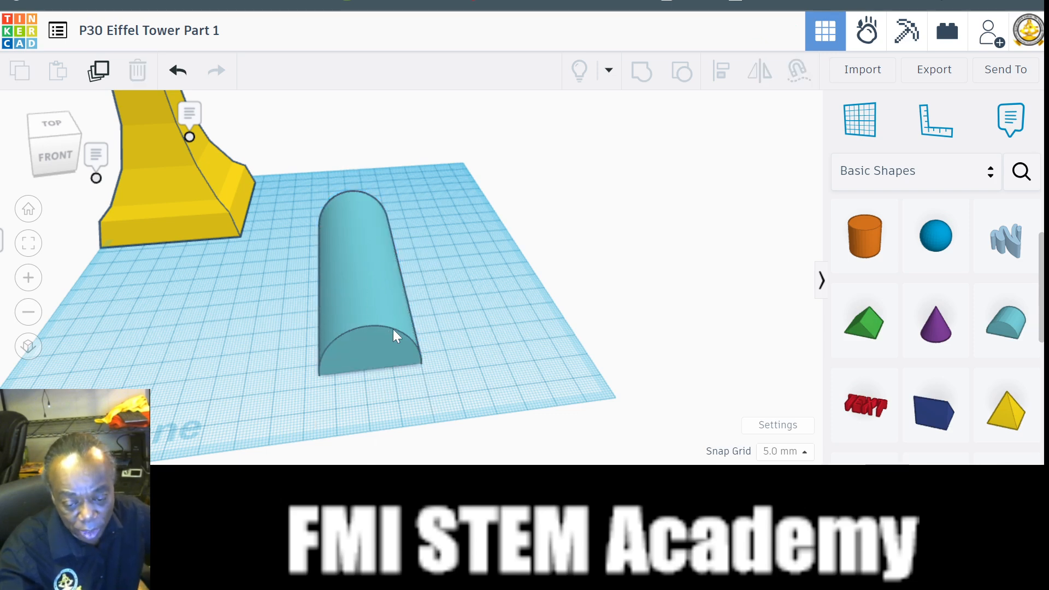
Duplicate the Round Roof in place
left_click(362, 270)
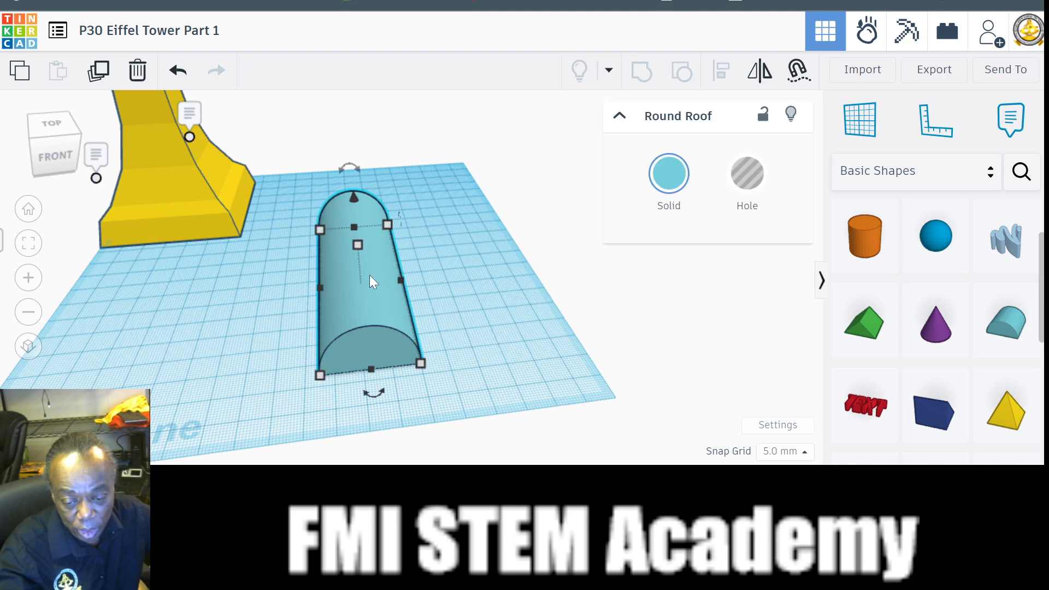
left_click(100, 74)
mouse_move(378, 394)
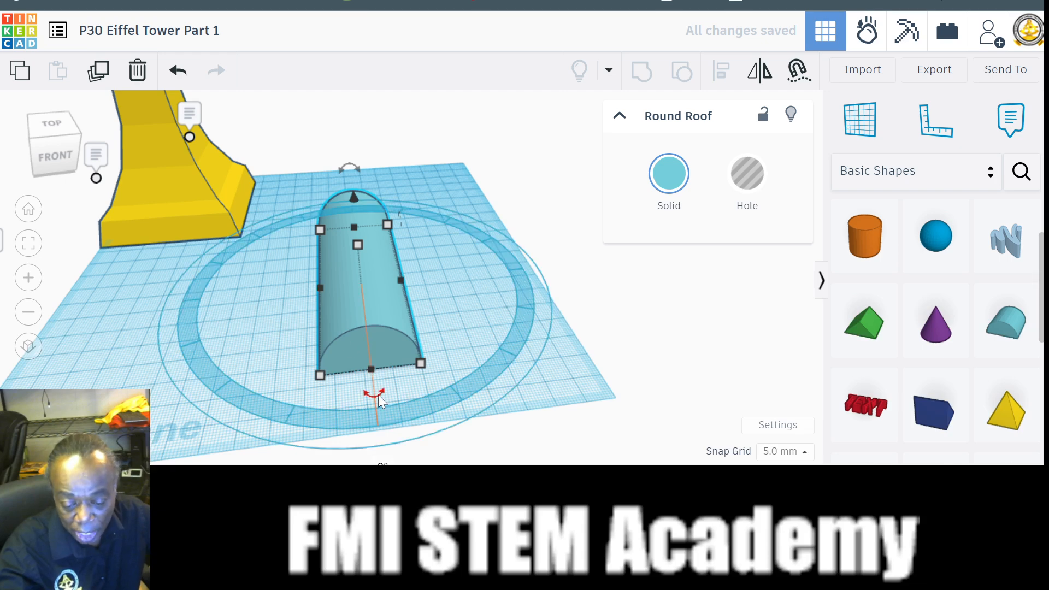
scroll(374, 398, "down", 3)
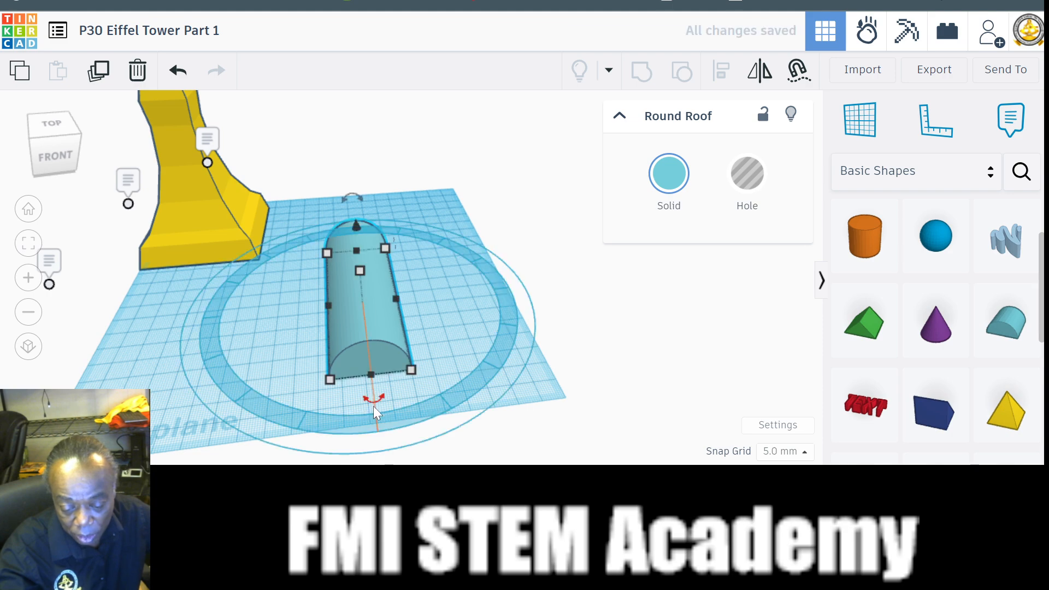
left_click(376, 402)
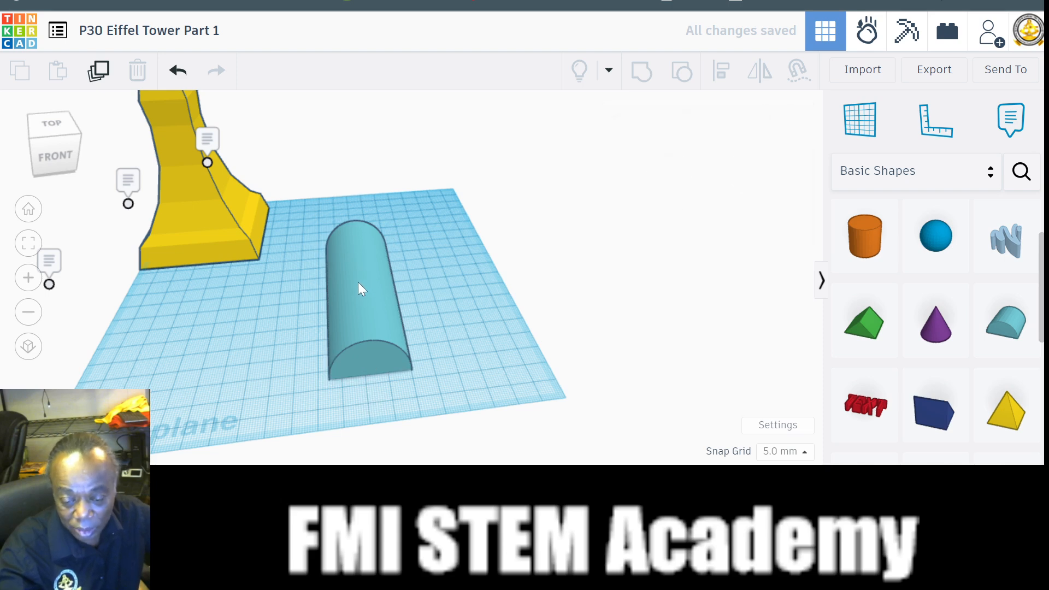
Shift one Round Roof copy 20 mm left and 15 mm toward the front, and delete that copy
left_click_drag(358, 282, 320, 310, "alt")
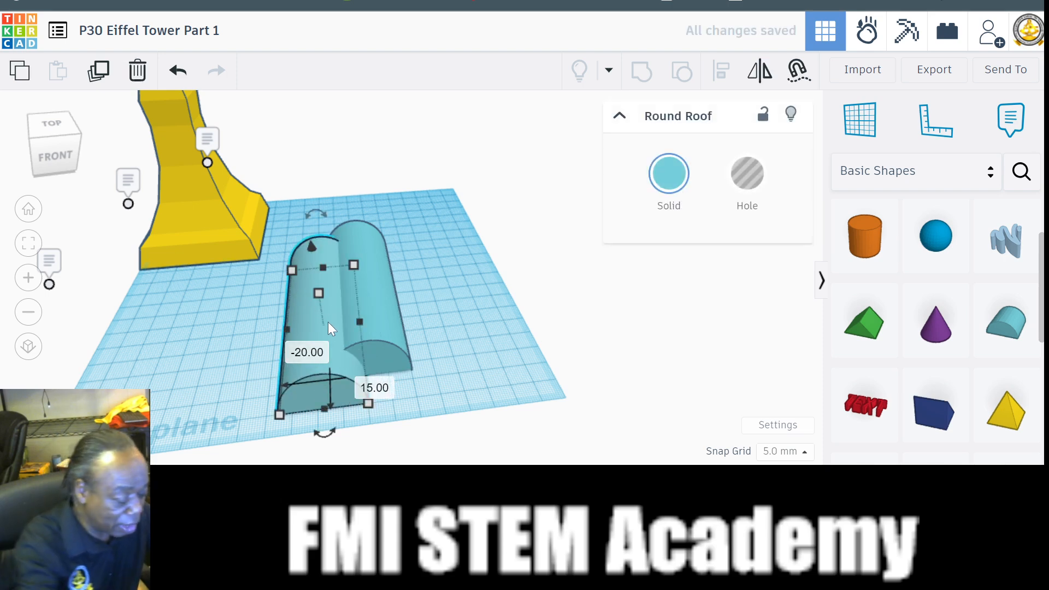
key("Delete")
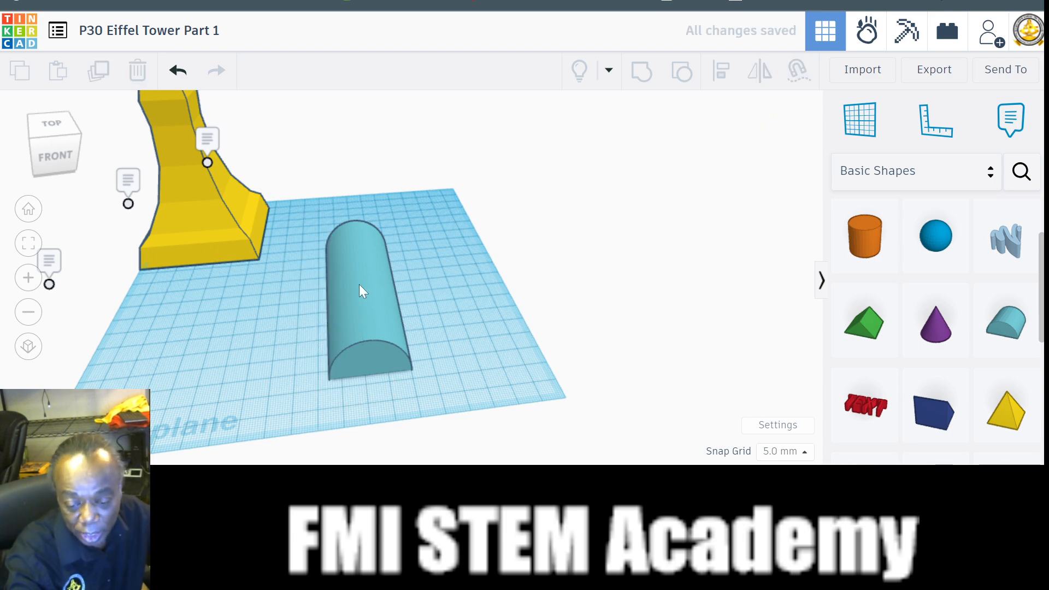
Rotate one of the overlapping Round Roofs 90° around the vertical axis so the two form a cross
left_click(358, 285)
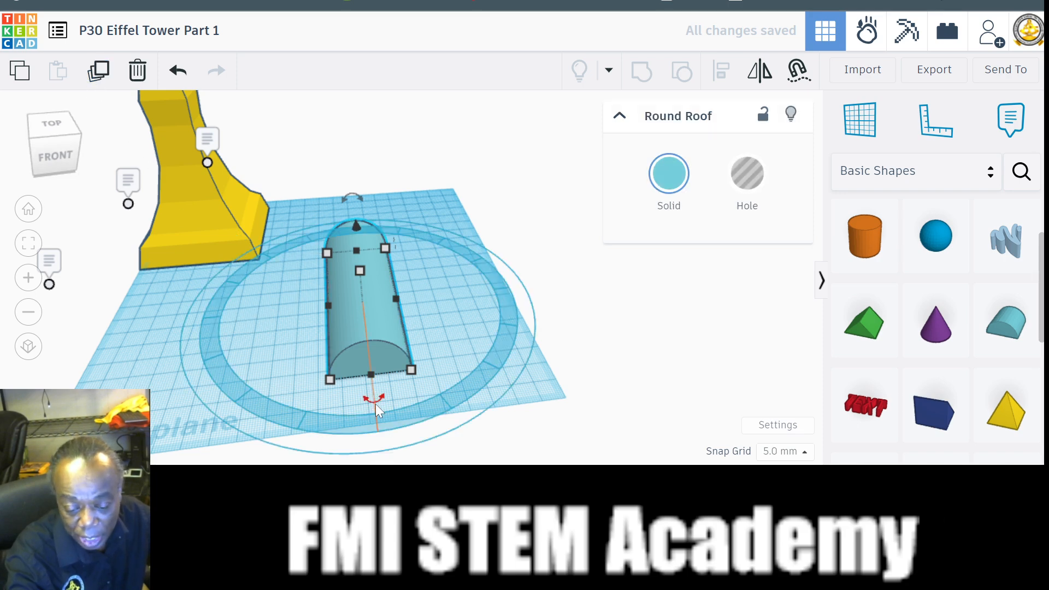
left_click_drag(374, 403, 219, 323)
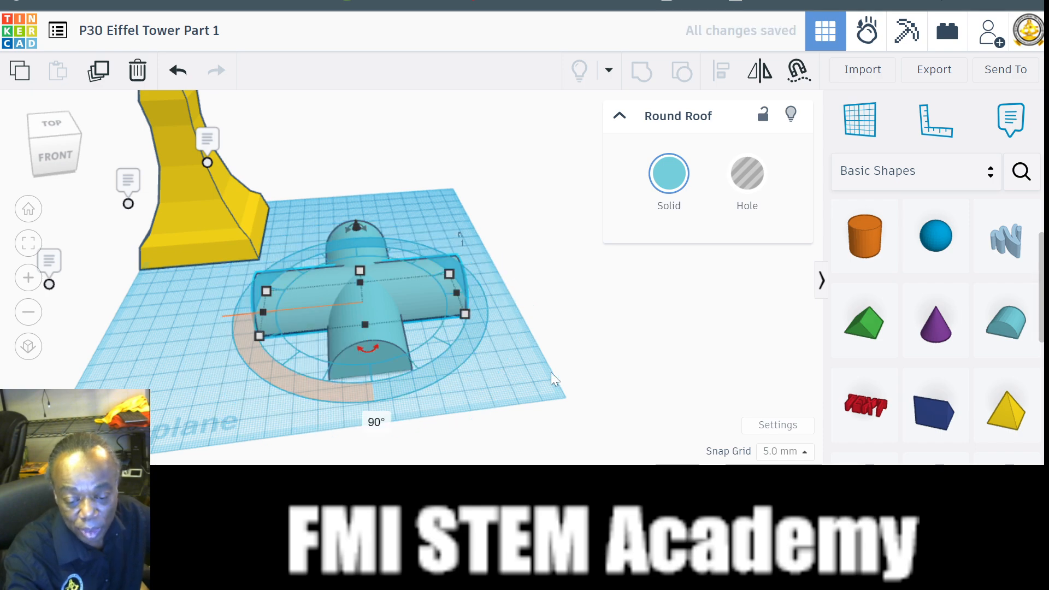
left_click(570, 352)
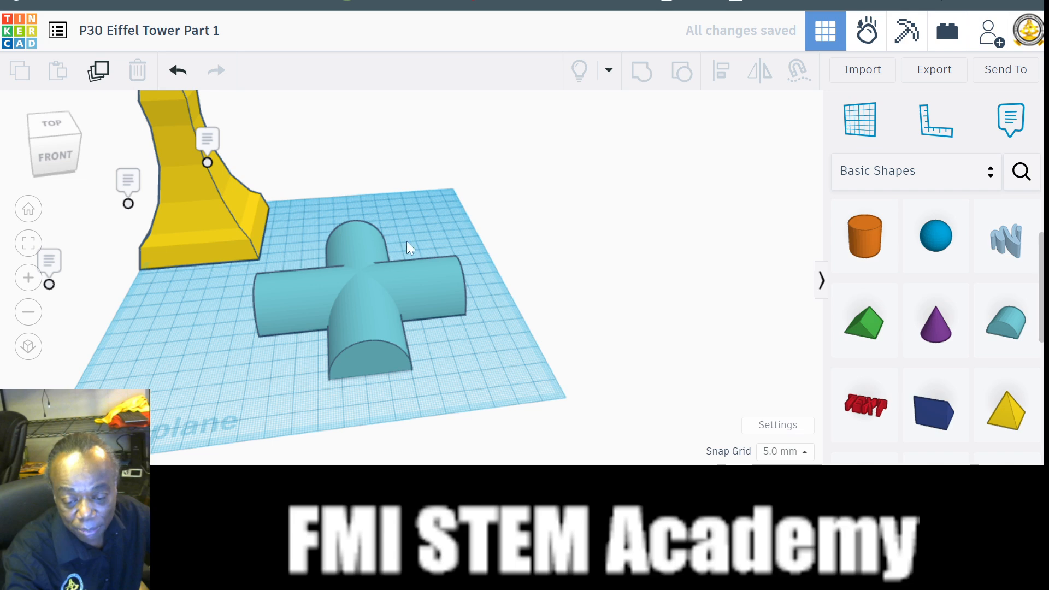
Group the two crossed Round Roofs and turn the group into a hole
left_click_drag(459, 189, 307, 381)
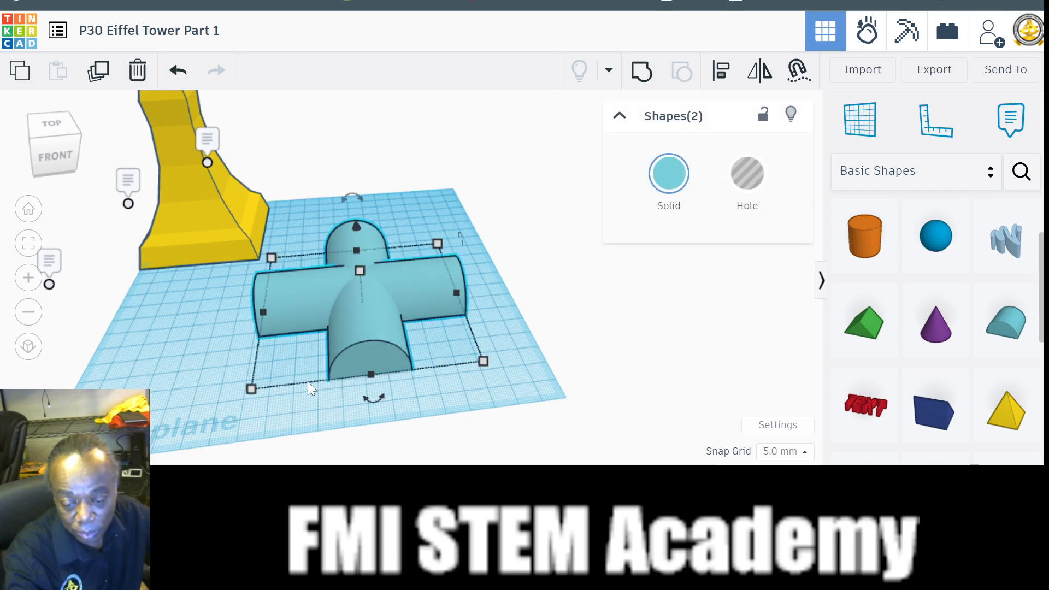
left_click(647, 74)
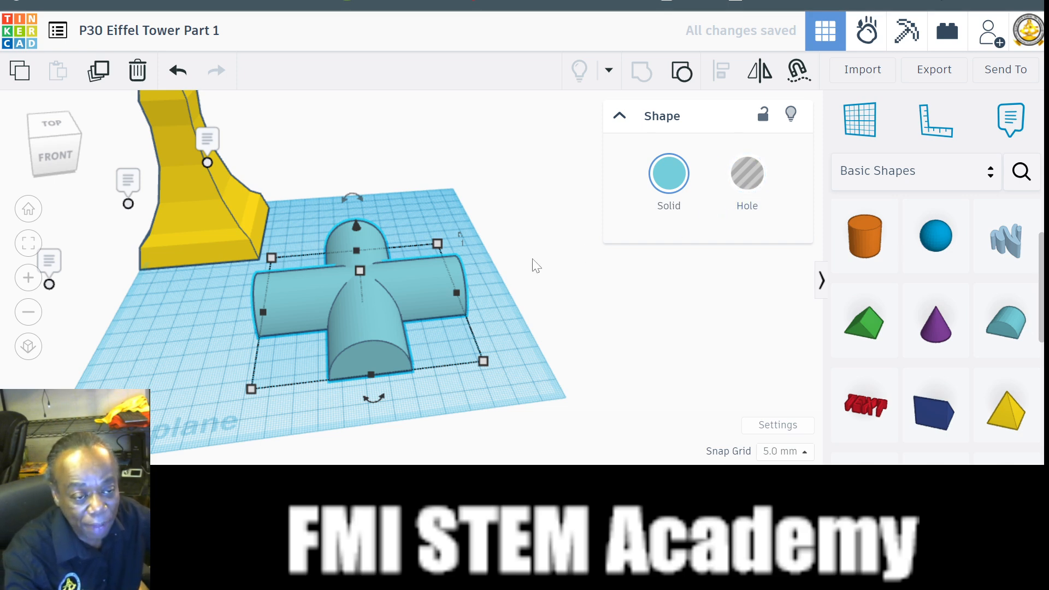
left_click(751, 186)
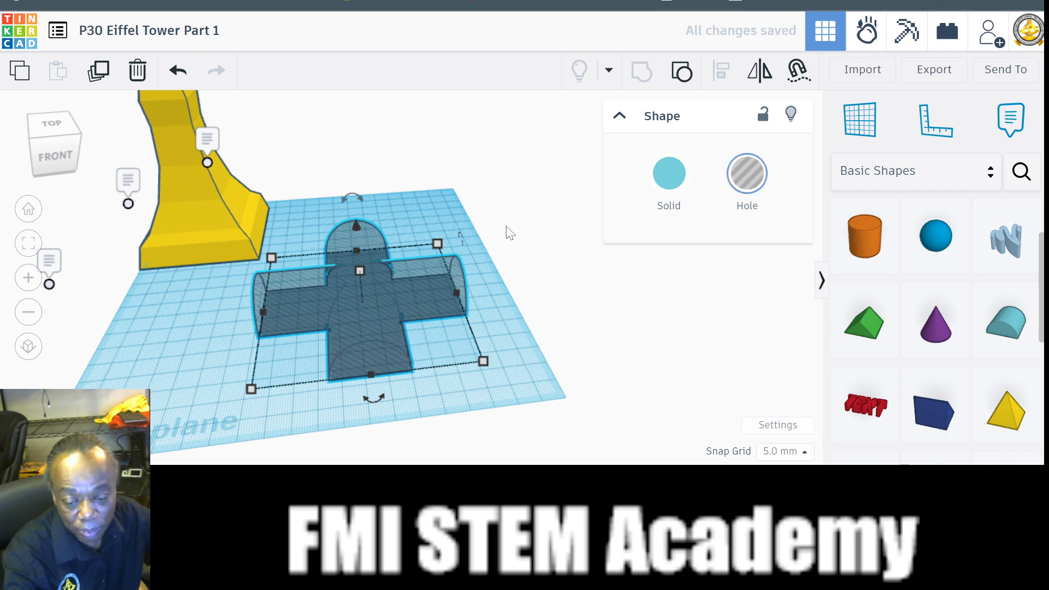
left_click(509, 201)
Align the tower and the cross-shaped hole so their centres match in both horizontal directions
scroll(498, 168, "down", 3)
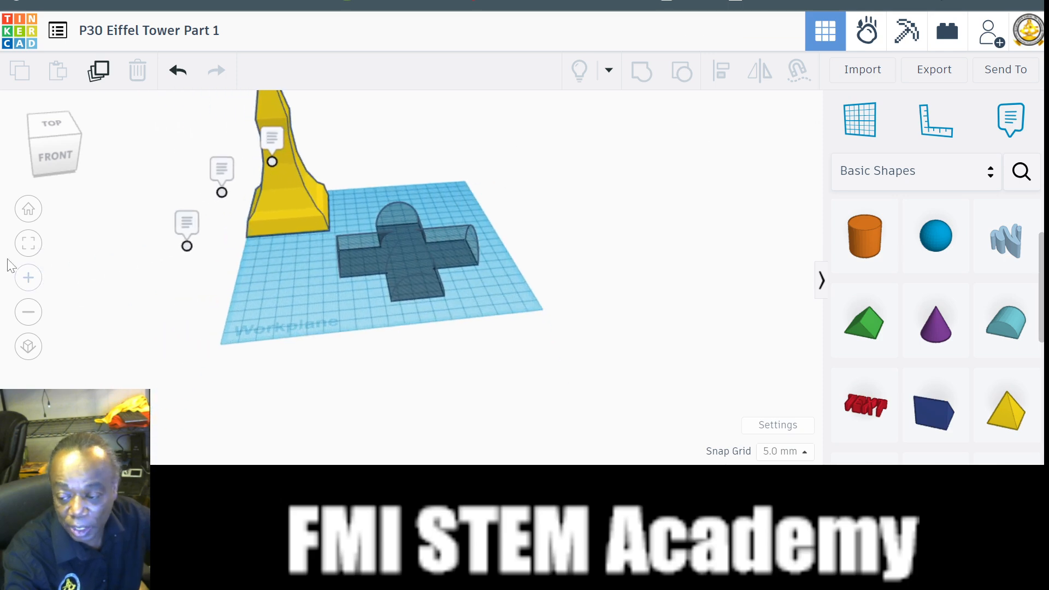
left_click(30, 210)
scroll(435, 205, "down", 4)
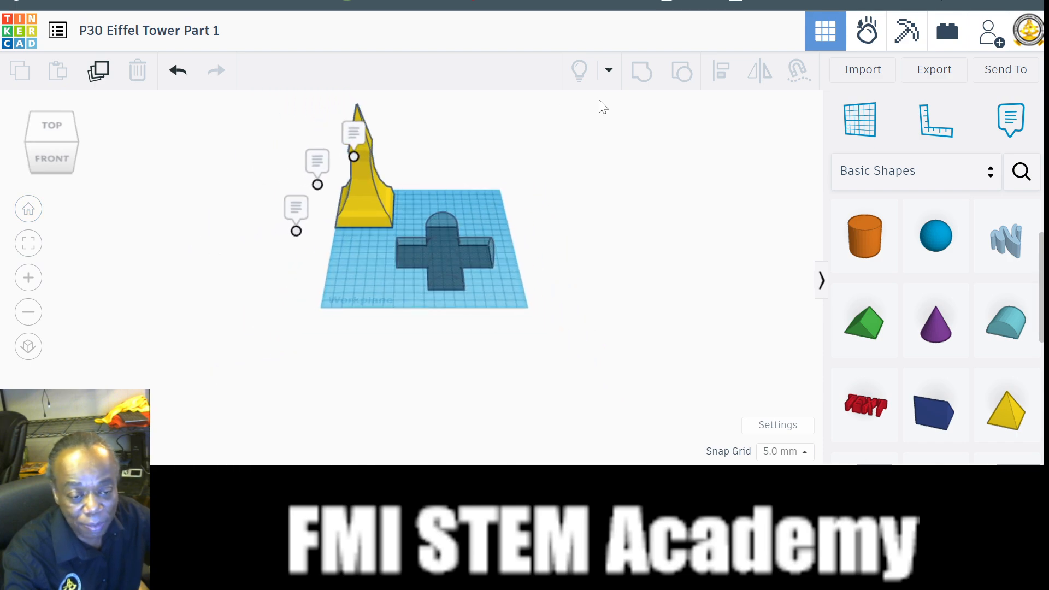
left_click_drag(610, 118, 272, 301)
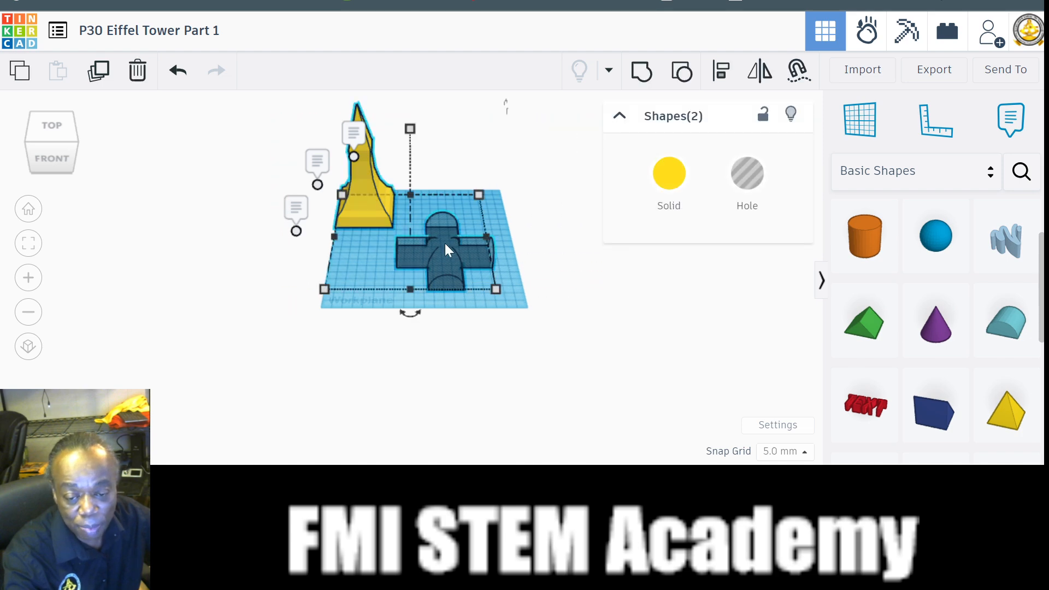
left_click(720, 82)
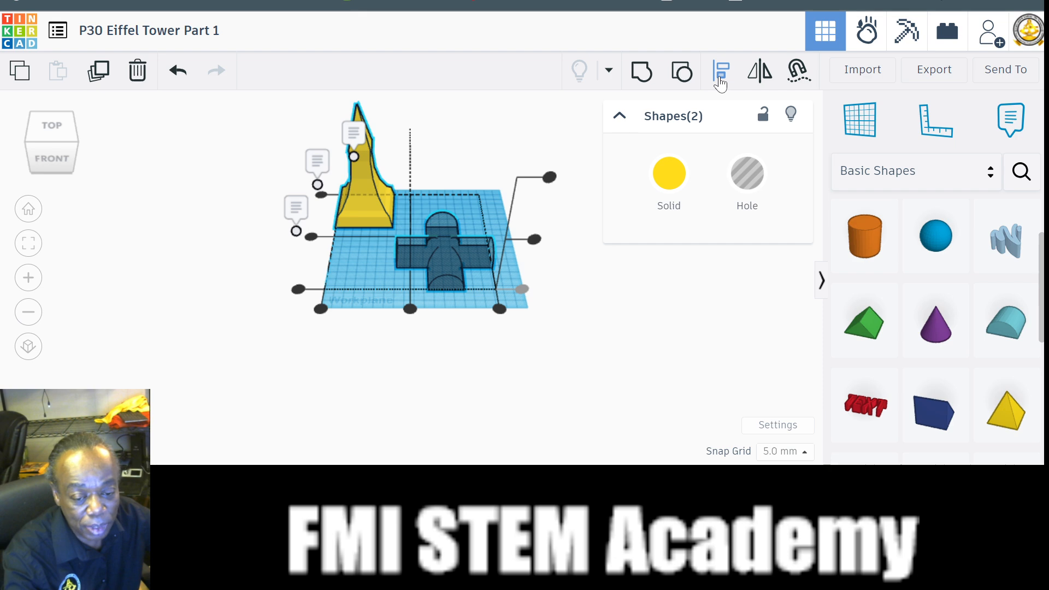
left_click(410, 309)
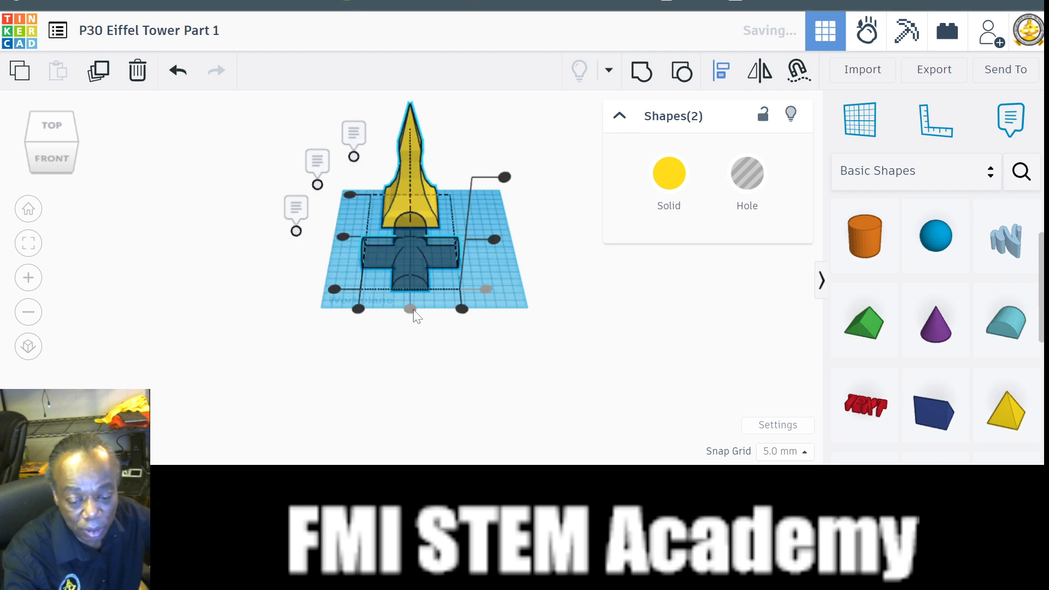
left_click(343, 237)
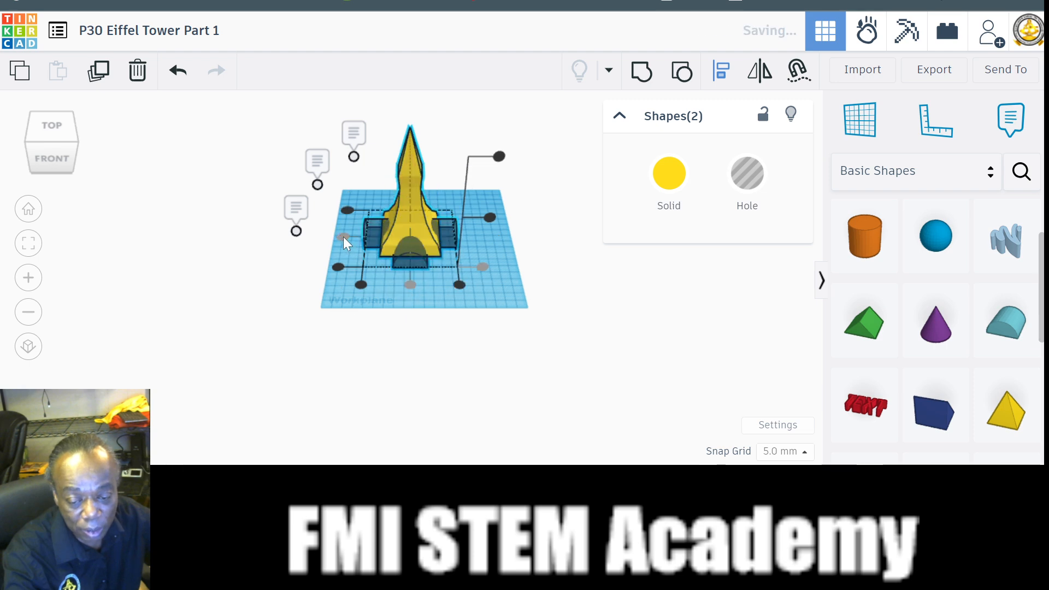
left_click(542, 318)
Group the tower with the cross-shaped hole to cut arched openings through all four sides of its base
scroll(522, 298, "up", 3)
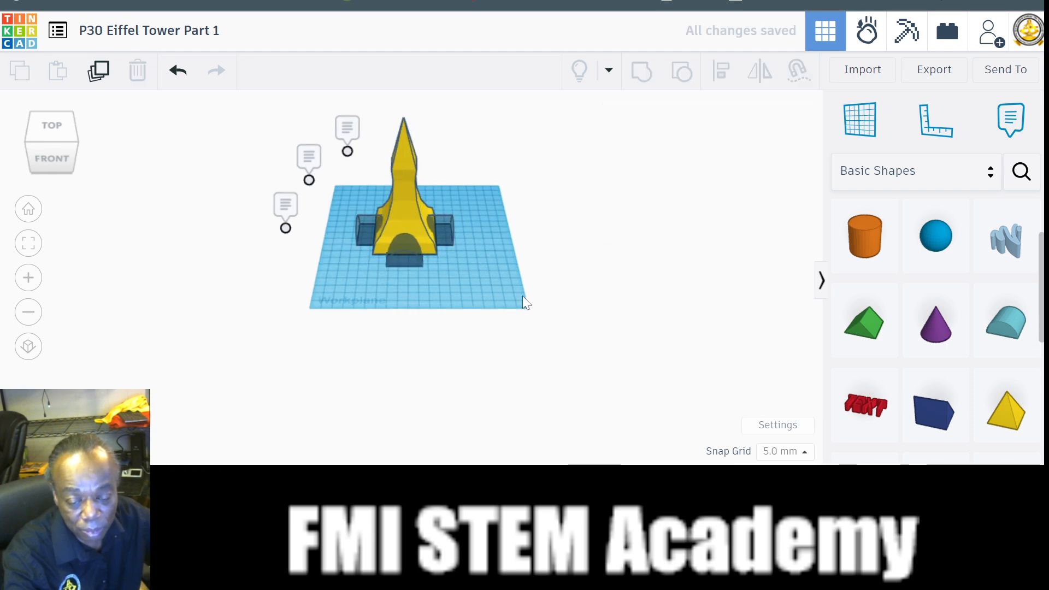
right_click_drag(522, 251, 544, 250)
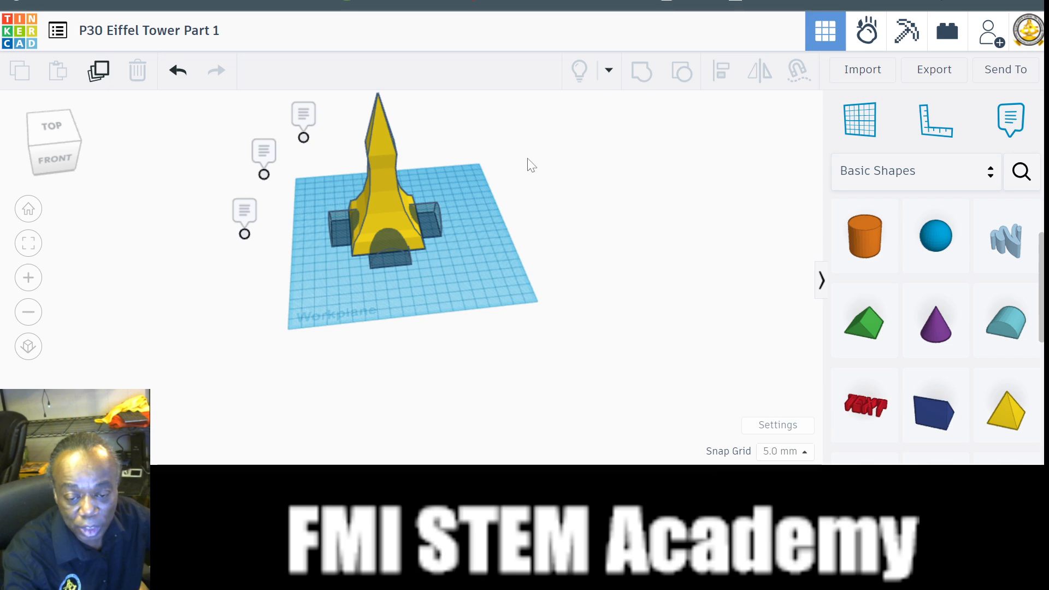
left_click_drag(537, 112, 271, 316)
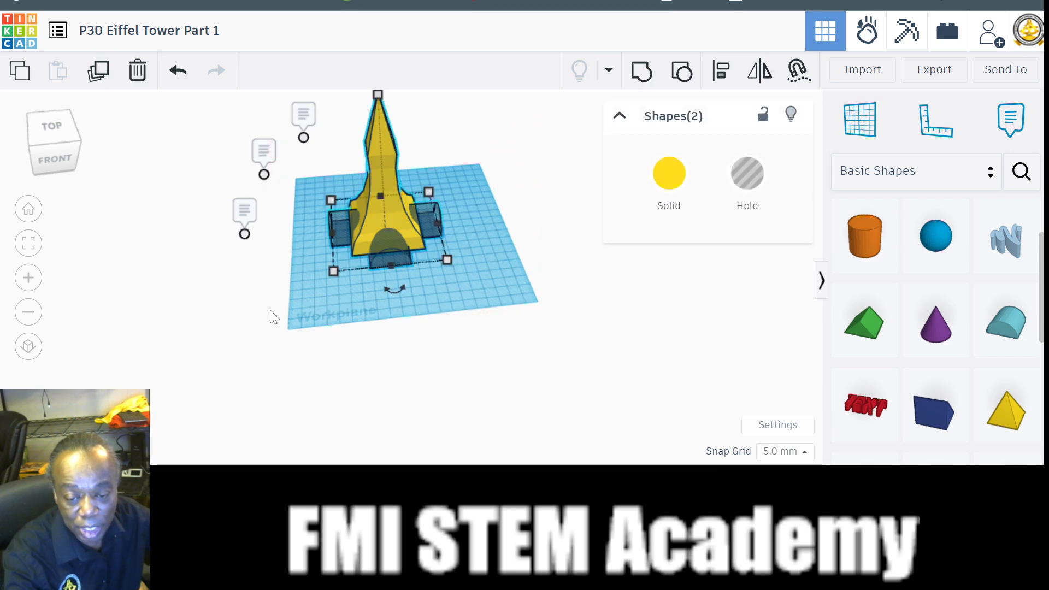
left_click(642, 72)
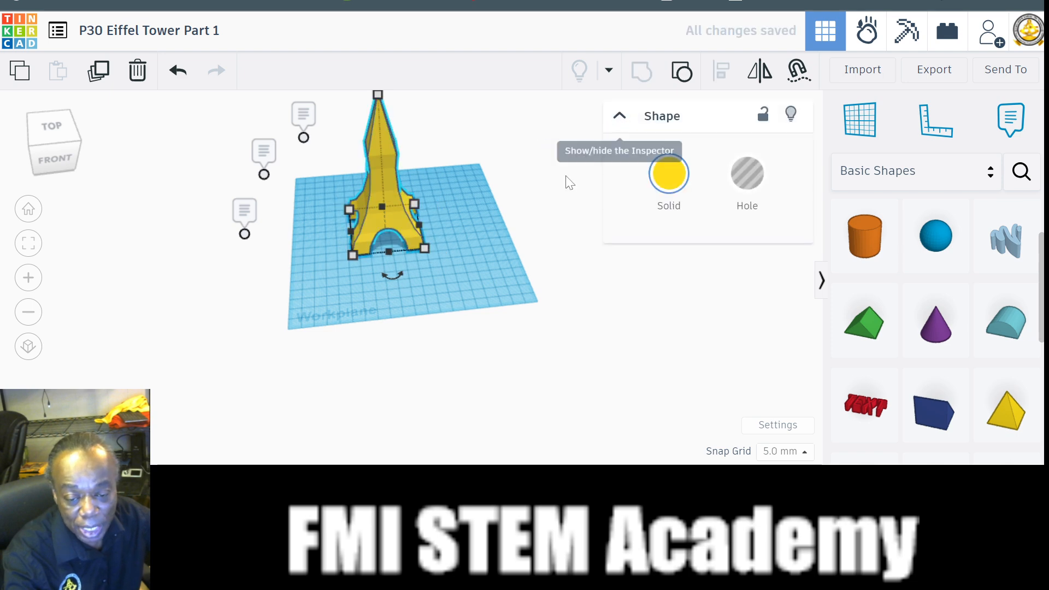
left_click(496, 243)
scroll(481, 241, "up", 3)
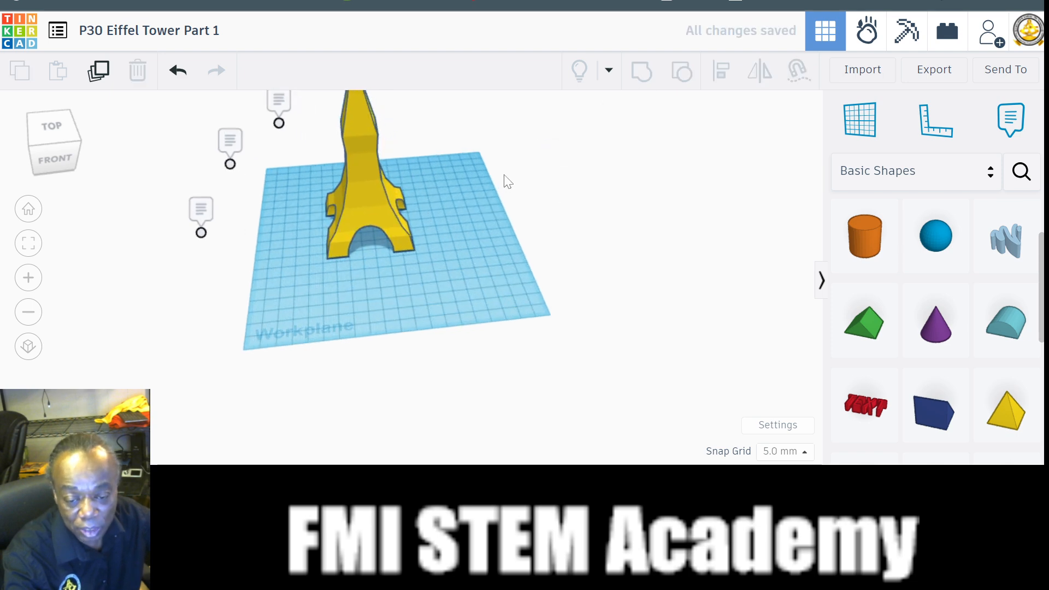
right_click_drag(501, 148, 632, 188)
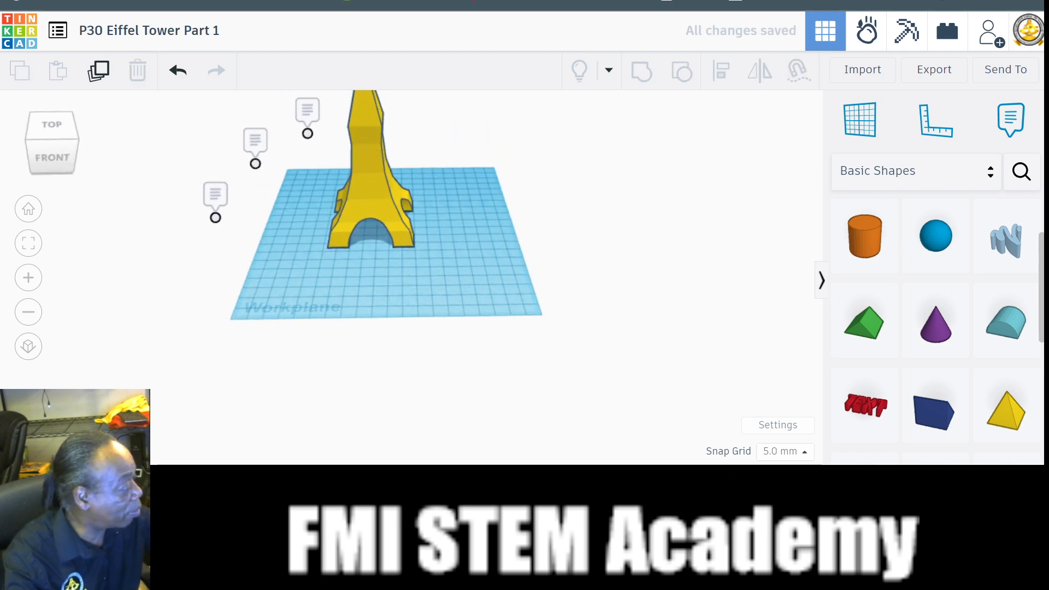